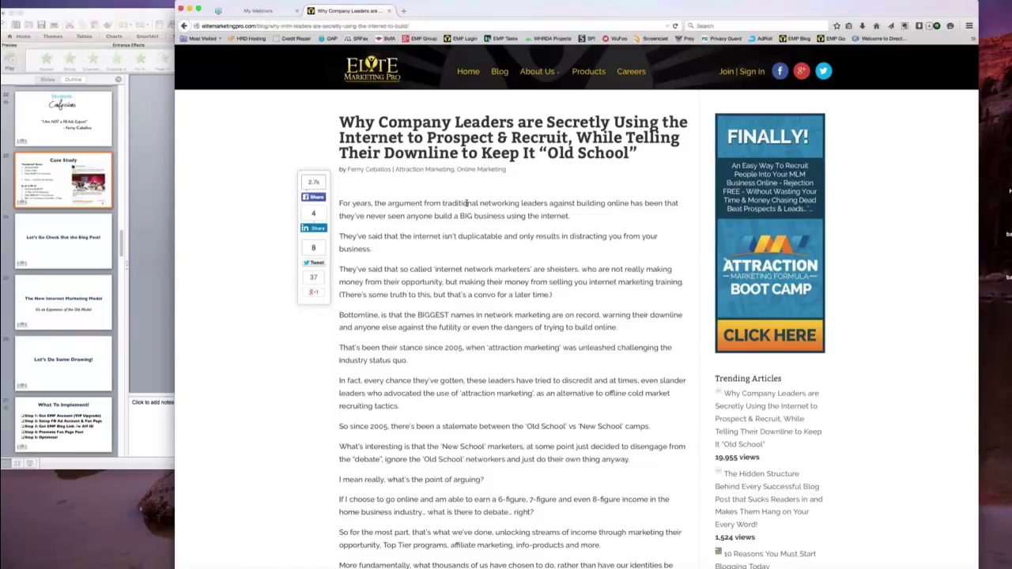
Read through the blog post on company leaders secretly using the internet, from the article body back to its headline.
{"action": "left_click", "coordinate": [538, 436]}
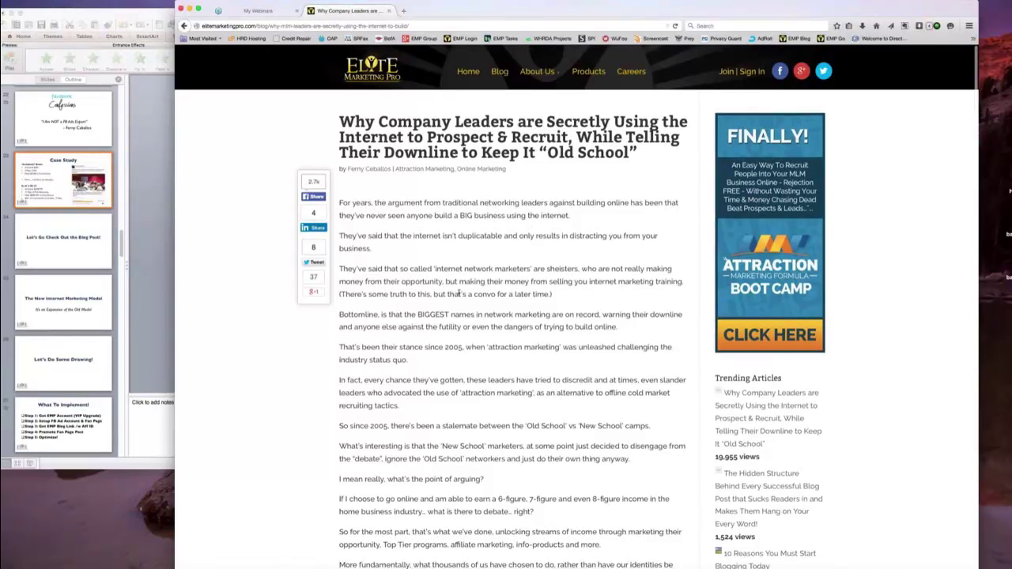
{"action": "left_click_drag", "start_coordinate": [466, 270], "coordinate": [529, 271]}
{"action": "left_click", "coordinate": [531, 271]}
{"action": "scroll", "coordinate": [537, 380], "scroll_direction": "down", "scroll_amount": 5}
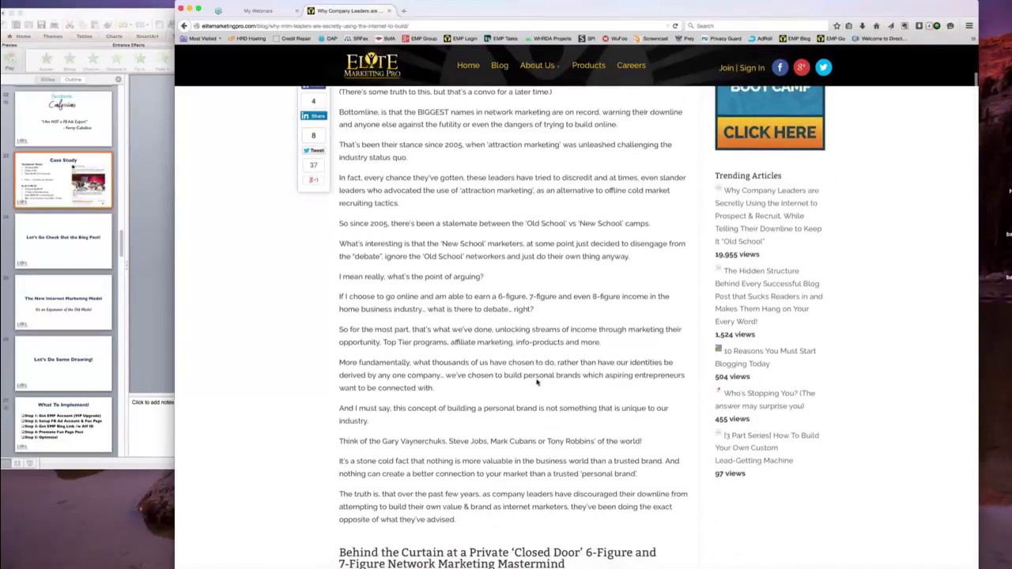
{"action": "scroll", "coordinate": [537, 382], "scroll_direction": "down", "scroll_amount": 1}
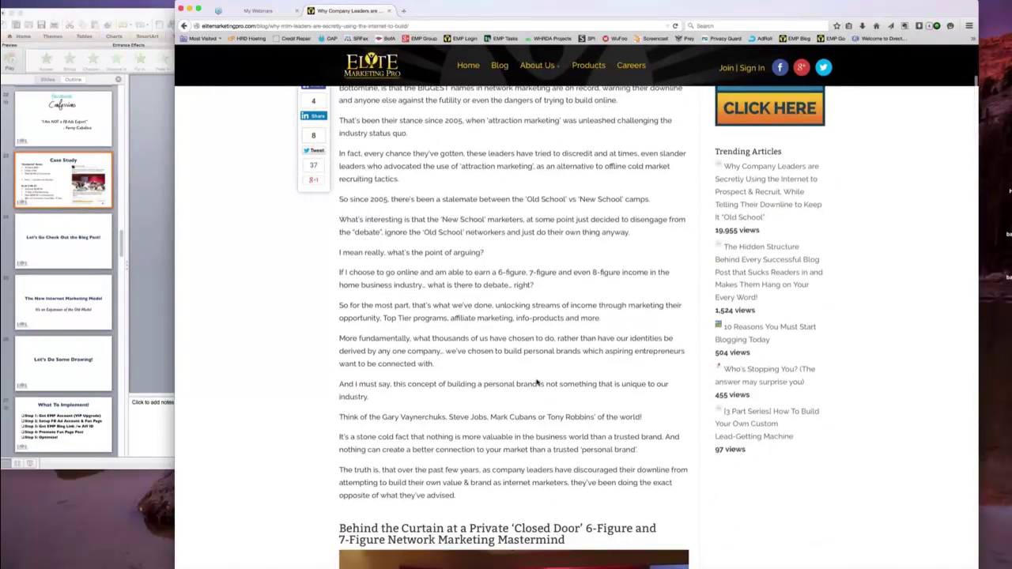
{"action": "scroll", "coordinate": [537, 382], "scroll_direction": "down", "scroll_amount": 20}
{"action": "scroll", "coordinate": [537, 382], "scroll_direction": "down", "scroll_amount": 15}
{"action": "scroll", "coordinate": [537, 382], "scroll_direction": "down", "scroll_amount": 5}
{"action": "scroll", "coordinate": [537, 382], "scroll_direction": "up", "scroll_amount": 5}
{"action": "scroll", "coordinate": [537, 382], "scroll_direction": "down", "scroll_amount": 5}
{"action": "scroll", "coordinate": [537, 382], "scroll_direction": "up", "scroll_amount": 10}
{"action": "scroll", "coordinate": [537, 382], "scroll_direction": "up", "scroll_amount": 10}
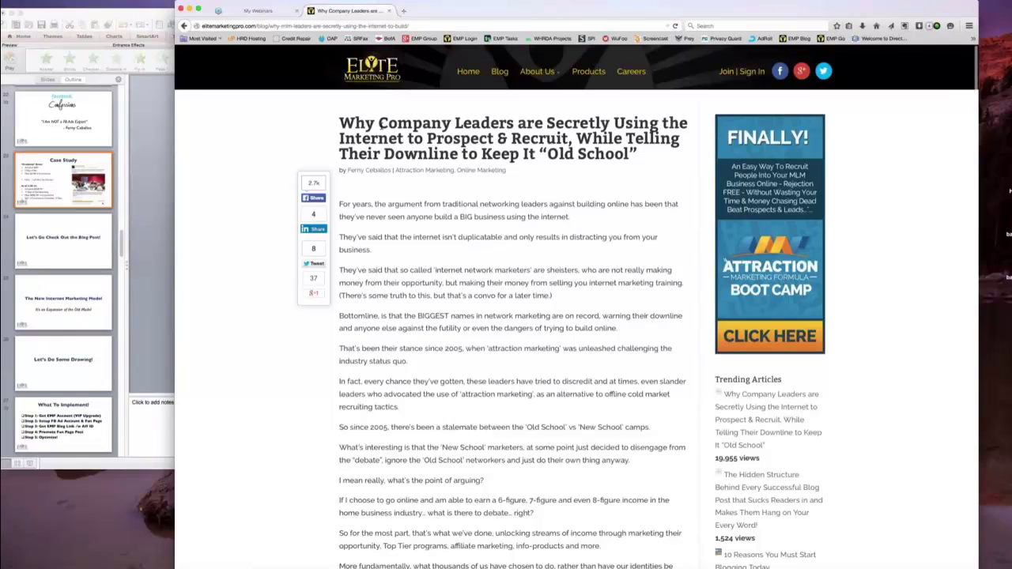
{"action": "left_click_drag", "start_coordinate": [379, 125], "coordinate": [525, 142]}
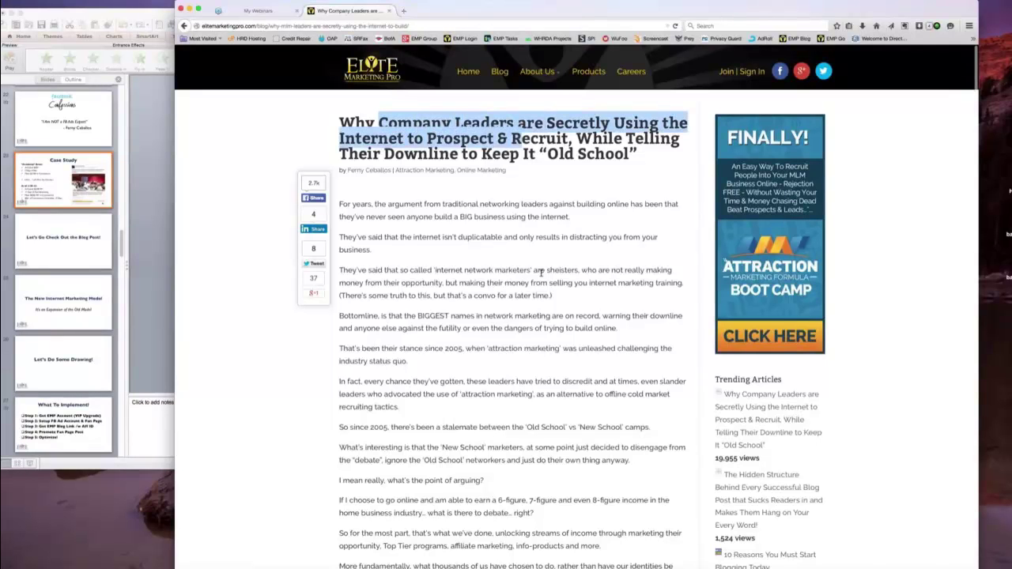
{"action": "left_click", "coordinate": [539, 272]}
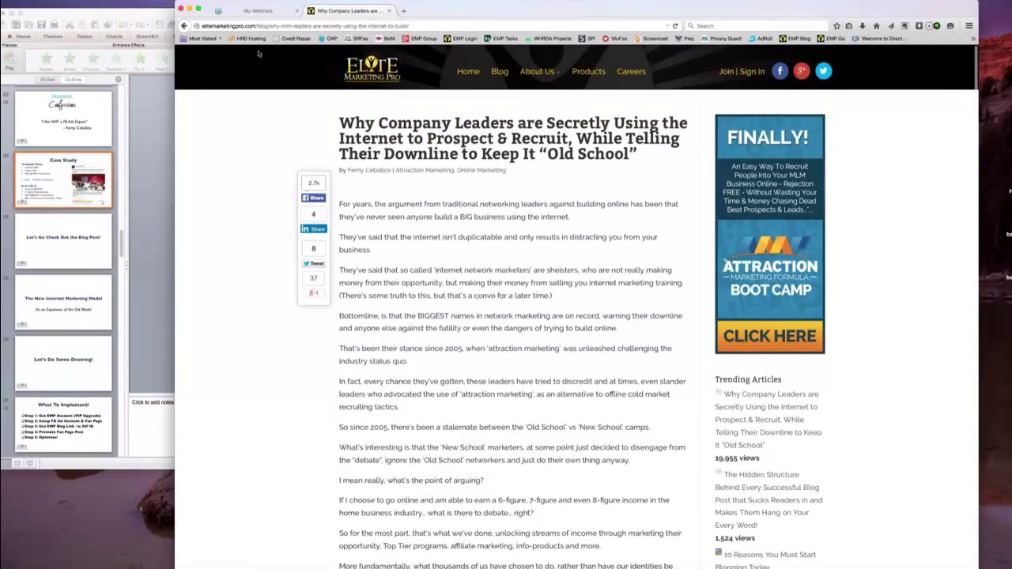
{"action": "left_click", "coordinate": [250, 26]}
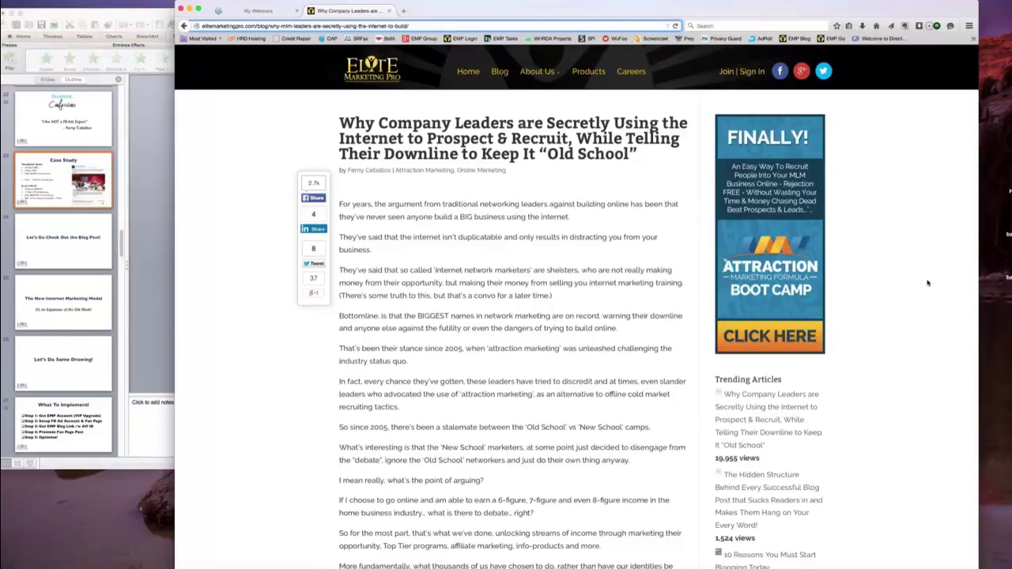
{"action": "left_click", "coordinate": [864, 238]}
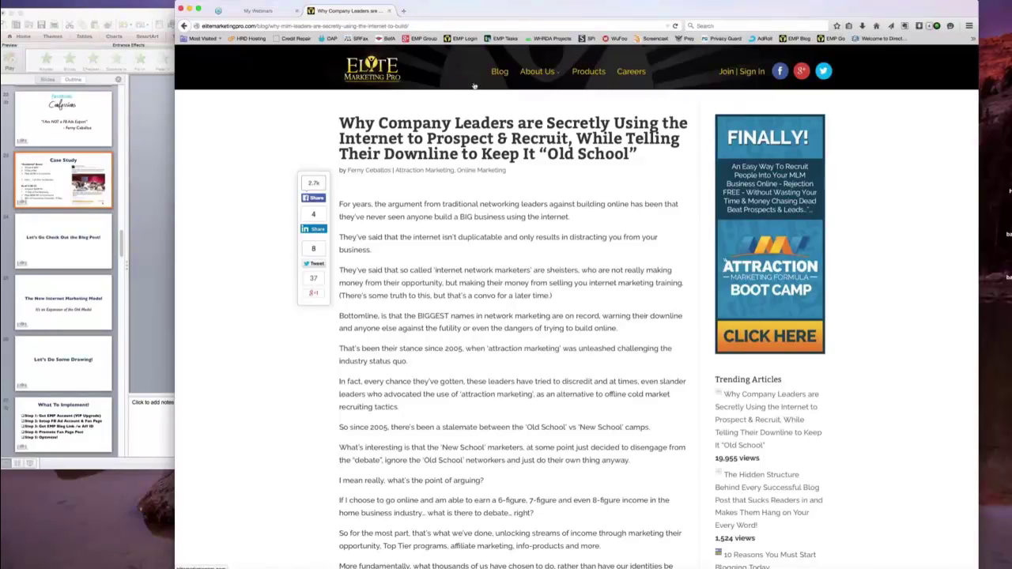
{"action": "left_click", "coordinate": [232, 27]}
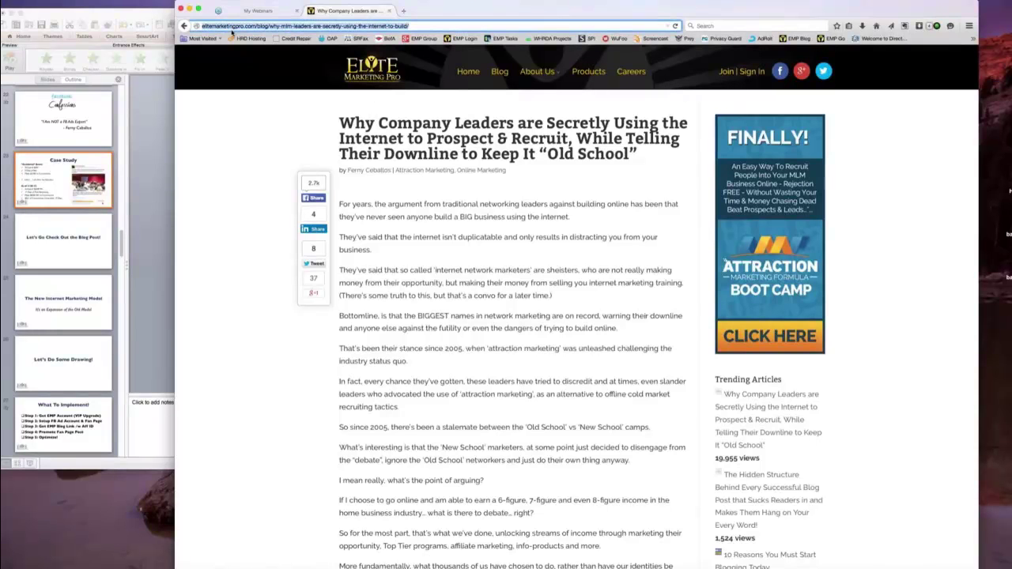
{"action": "left_click", "coordinate": [232, 27]}
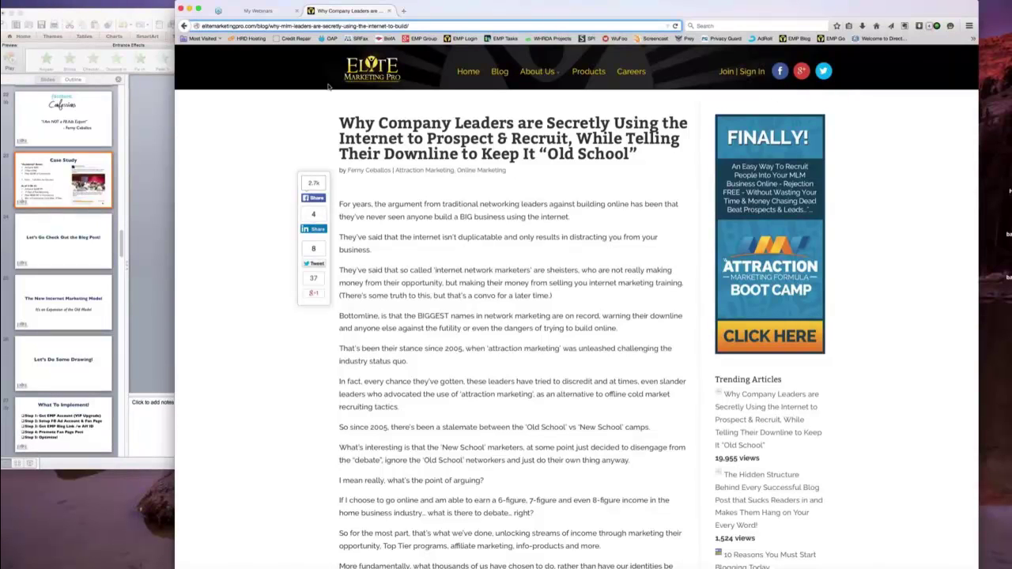
{"action": "type", "text": "amf."}
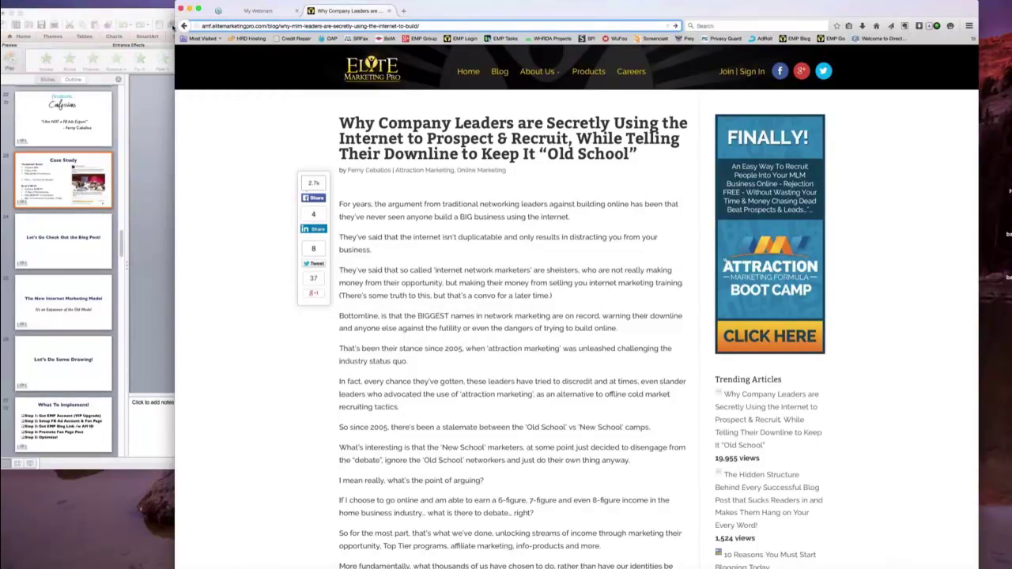
{"action": "key", "text": "Delete"}
{"action": "key", "text": "Delete"}
{"action": "key", "text": "Delete"}
{"action": "key", "text": "Delete"}
Add the affiliate's username as a subdomain before elitemarketingpro.com in the blog post's address and load the page.
{"action": "type", "text": "evans.ang."}
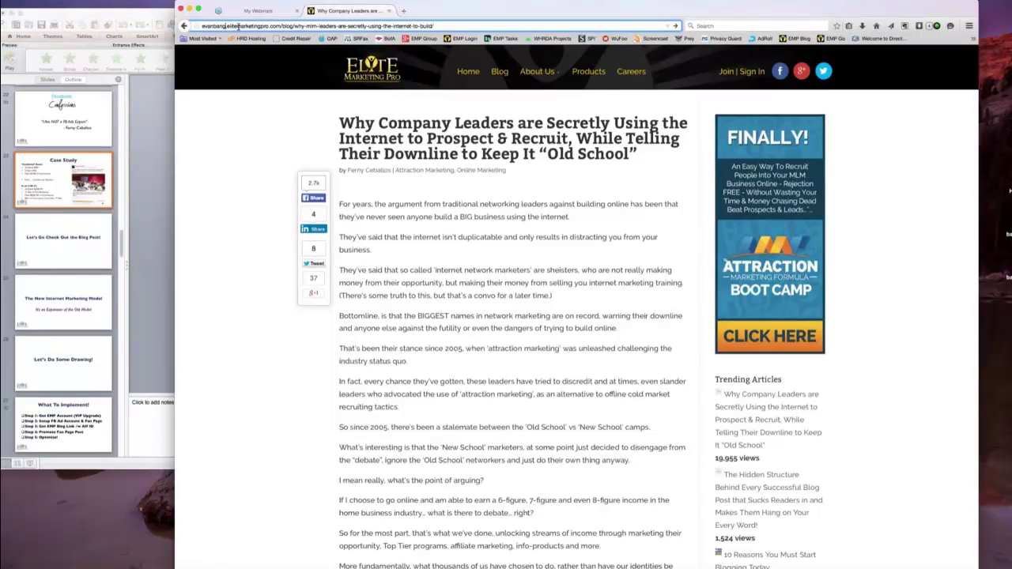
{"action": "key", "text": "Return"}
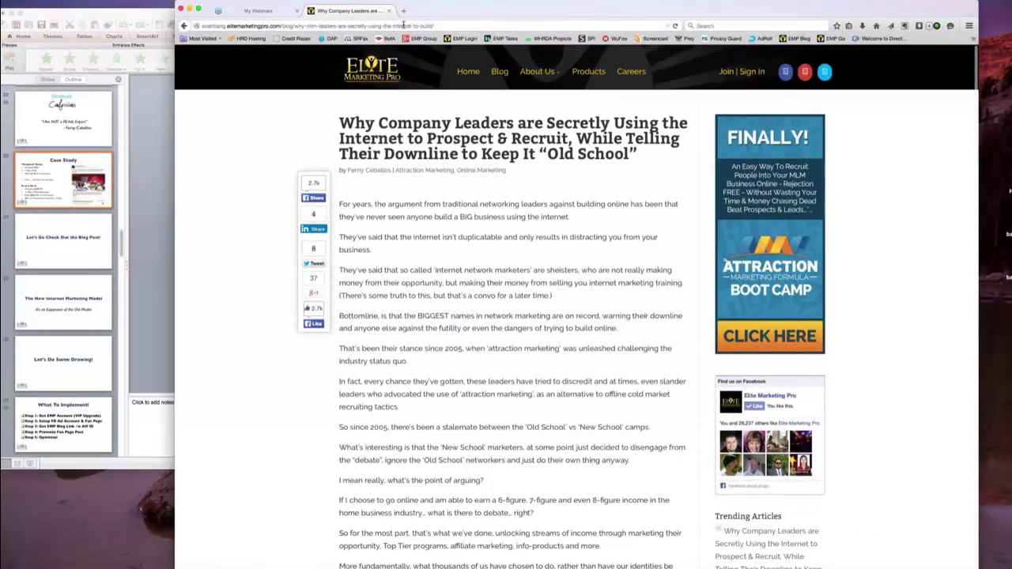
{"action": "left_click", "coordinate": [327, 30]}
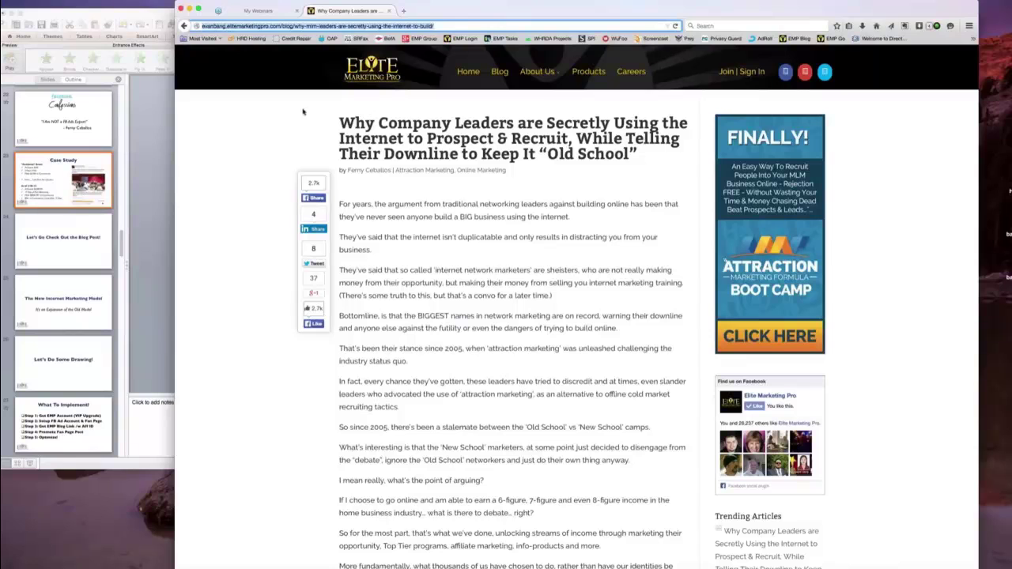
{"action": "left_click", "coordinate": [345, 119]}
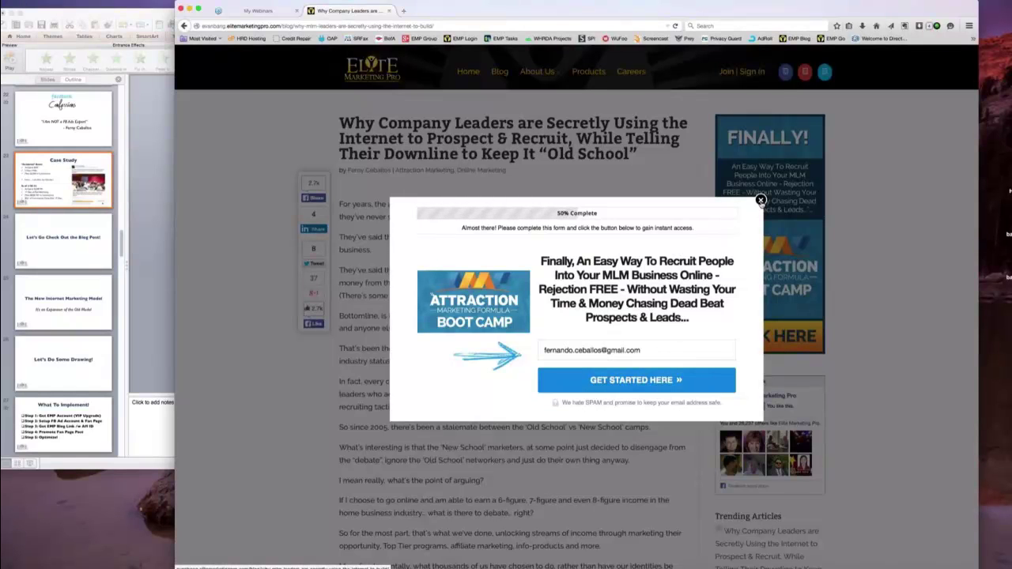
Dismiss the Attraction Marketing Formula Boot Camp sign-up popup and shrink the browser window.
{"action": "left_click", "coordinate": [761, 201]}
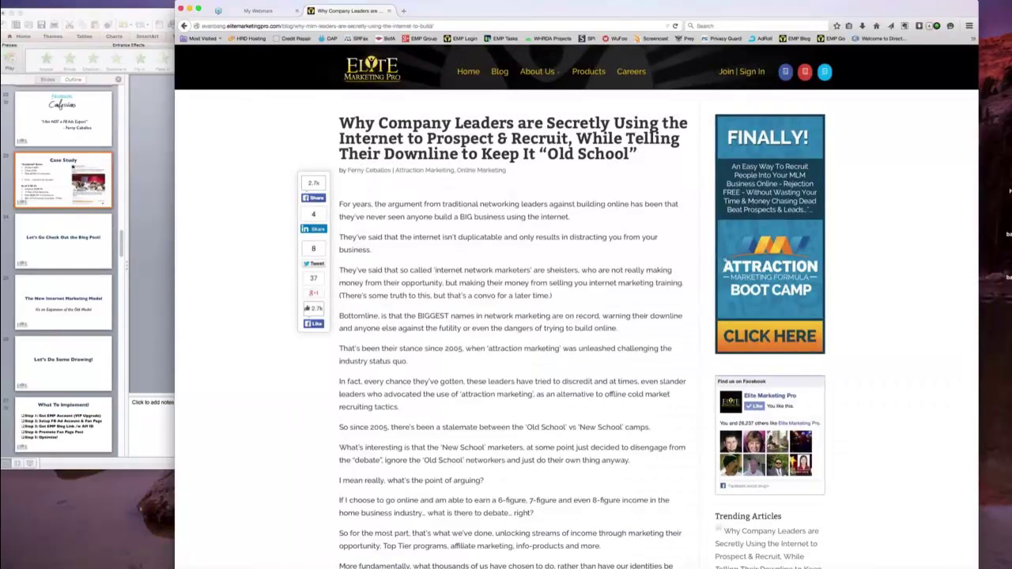
{"action": "left_click_drag", "start_coordinate": [960, 552], "coordinate": [929, 508]}
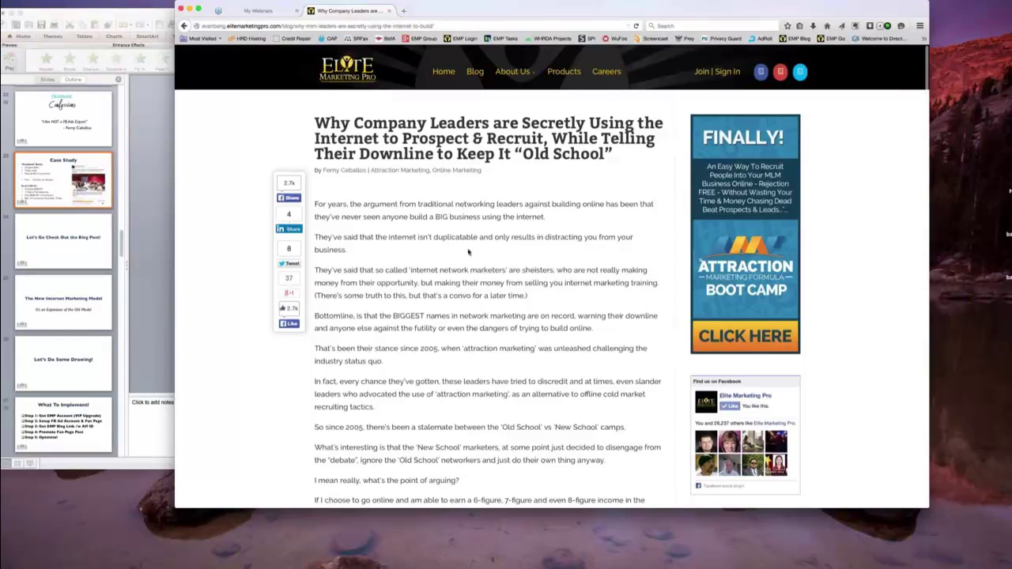
Check the sign-up form behind the "Attraction Marketing Formula course and free bootcamp" link near the article's end, and close it.
{"action": "scroll", "coordinate": [468, 247], "scroll_direction": "down", "scroll_amount": 10}
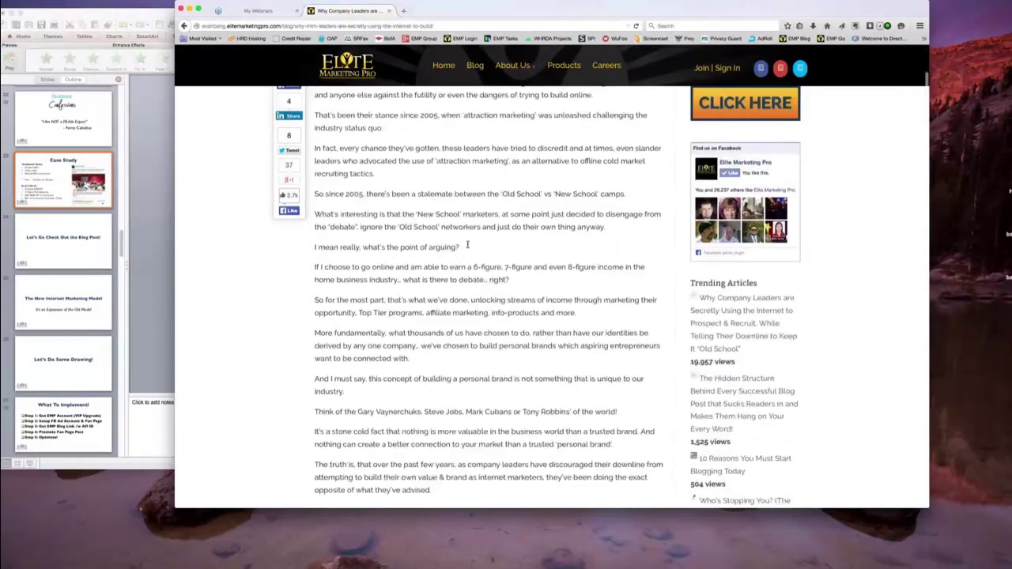
{"action": "scroll", "coordinate": [468, 245], "scroll_direction": "down", "scroll_amount": 10}
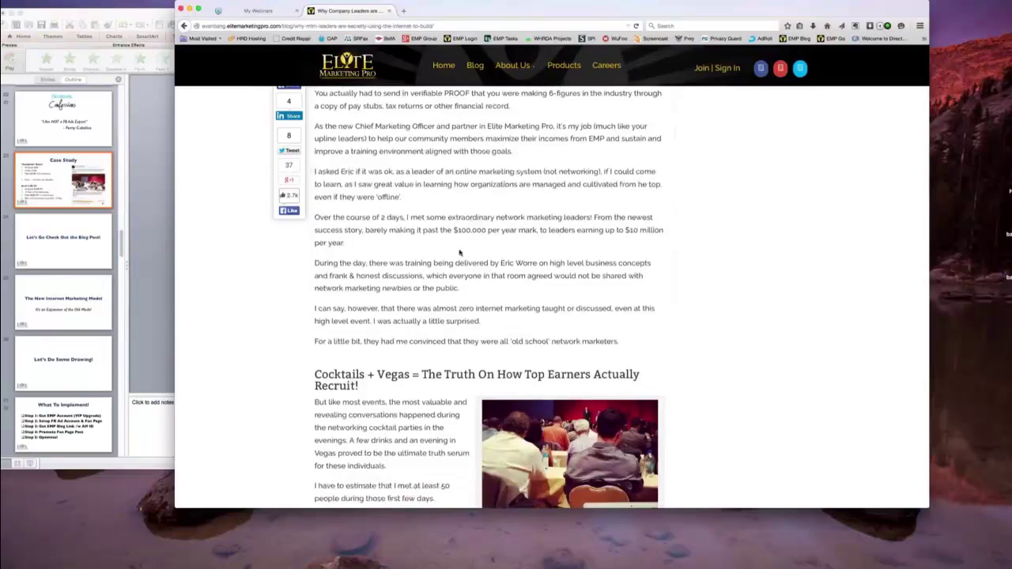
{"action": "scroll", "coordinate": [460, 249], "scroll_direction": "down", "scroll_amount": 2}
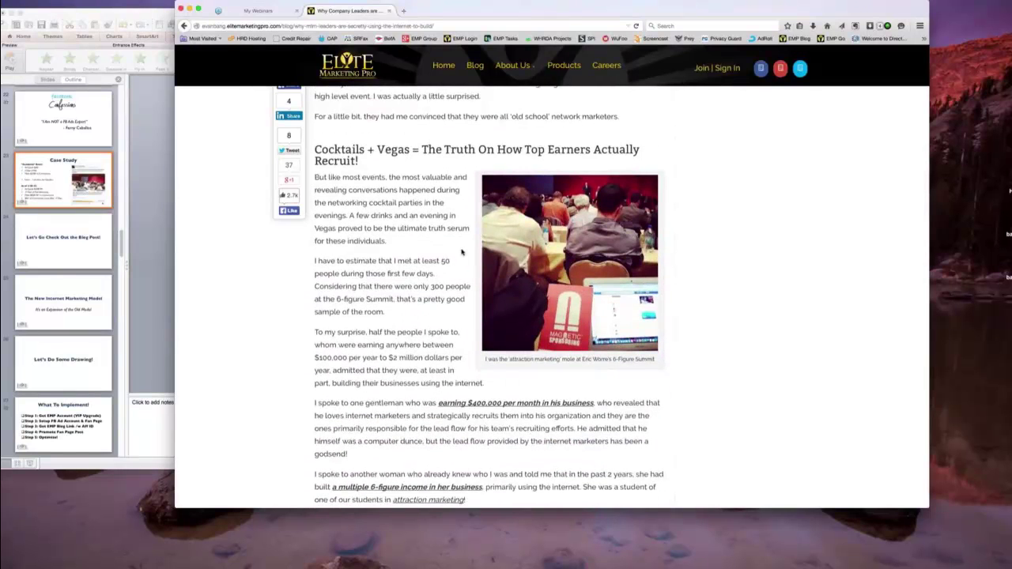
{"action": "scroll", "coordinate": [462, 253], "scroll_direction": "down", "scroll_amount": 7}
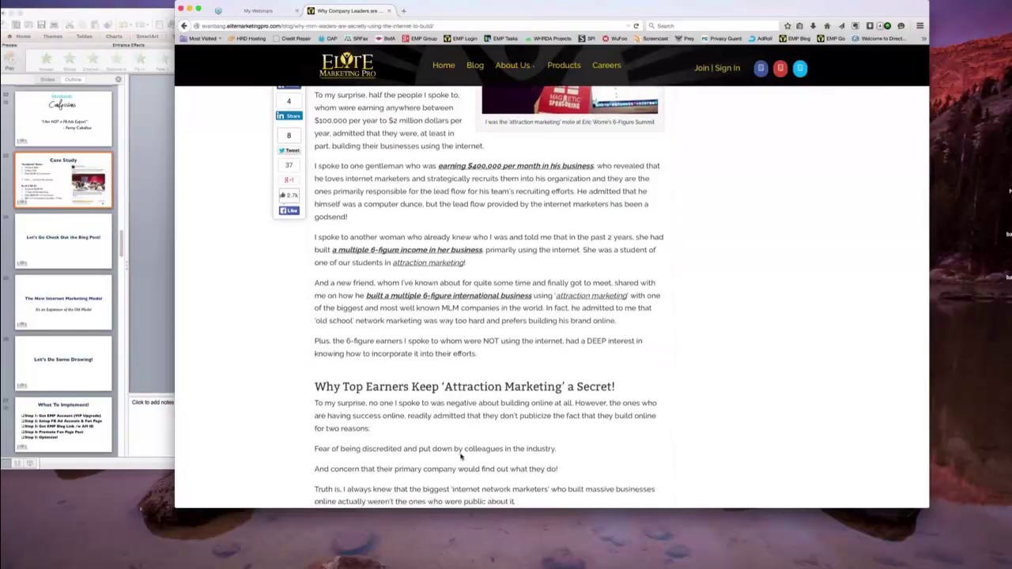
{"action": "scroll", "coordinate": [463, 456], "scroll_direction": "down", "scroll_amount": 12}
{"action": "scroll", "coordinate": [463, 456], "scroll_direction": "down", "scroll_amount": 8}
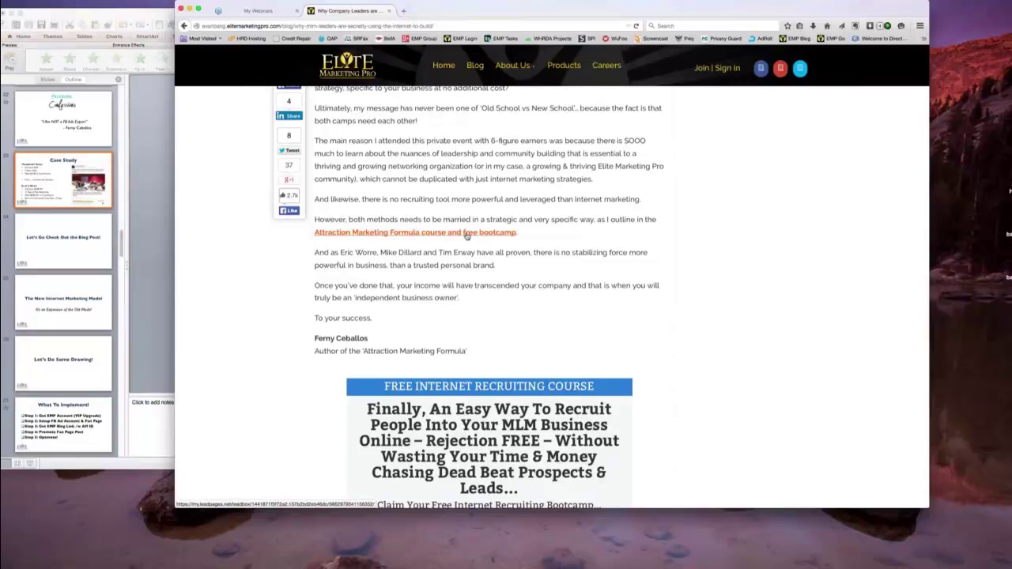
{"action": "left_click", "coordinate": [467, 232]}
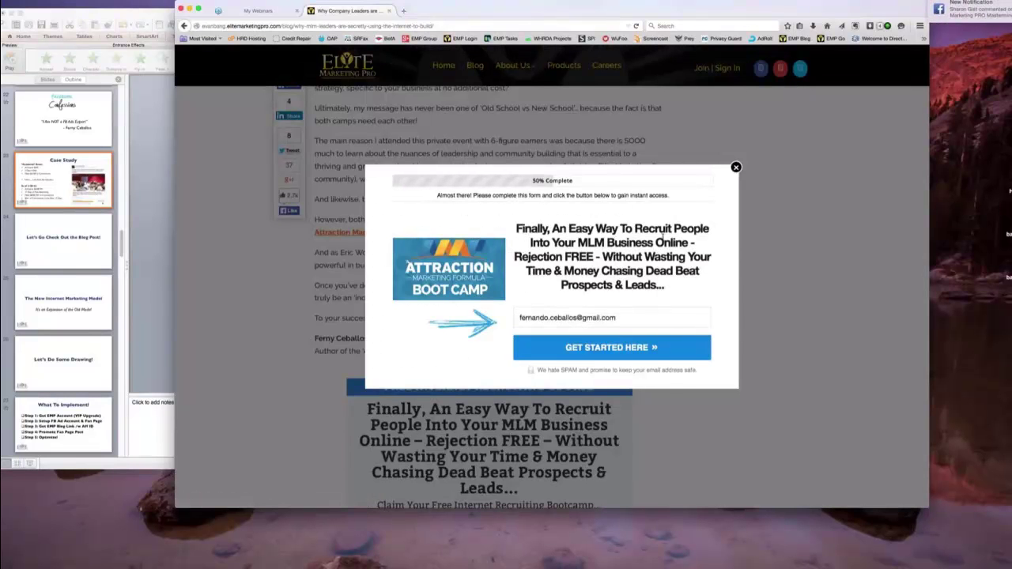
{"action": "left_click", "coordinate": [736, 167]}
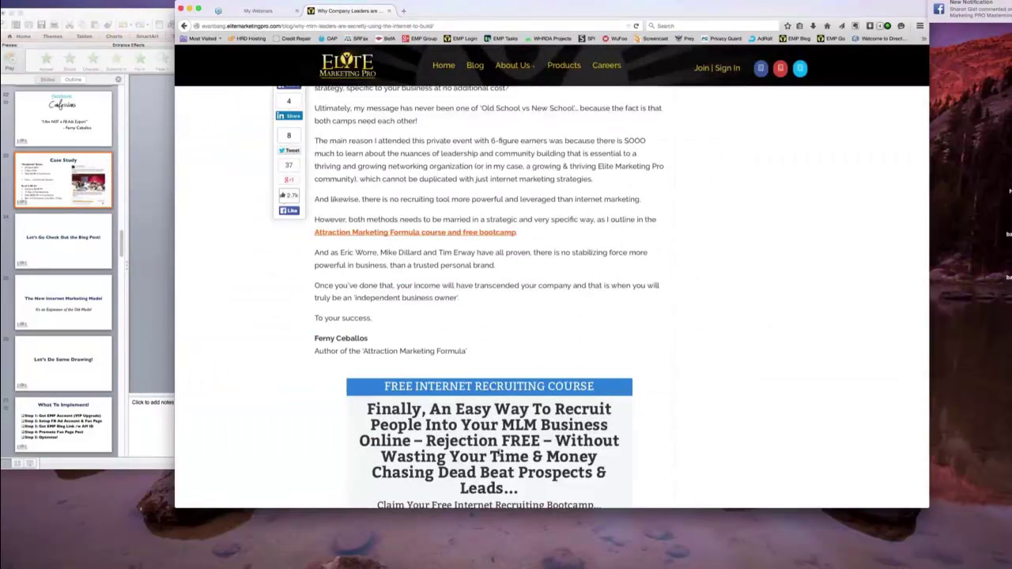
Check the sign-up form behind the instant access offer below the article, and close it.
{"action": "scroll", "coordinate": [499, 454], "scroll_direction": "down", "scroll_amount": 2}
{"action": "left_click", "coordinate": [505, 451]}
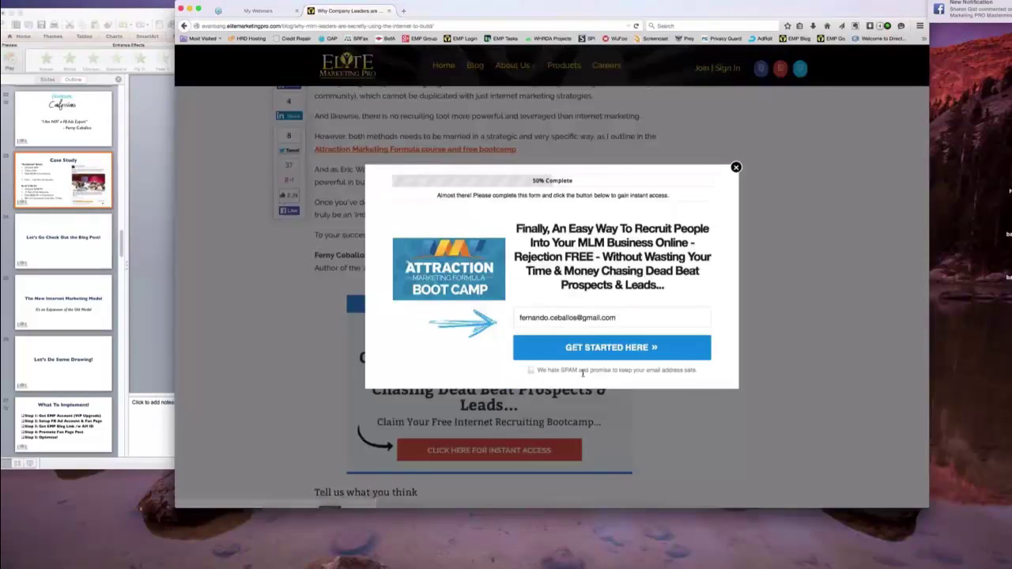
{"action": "left_click", "coordinate": [735, 167]}
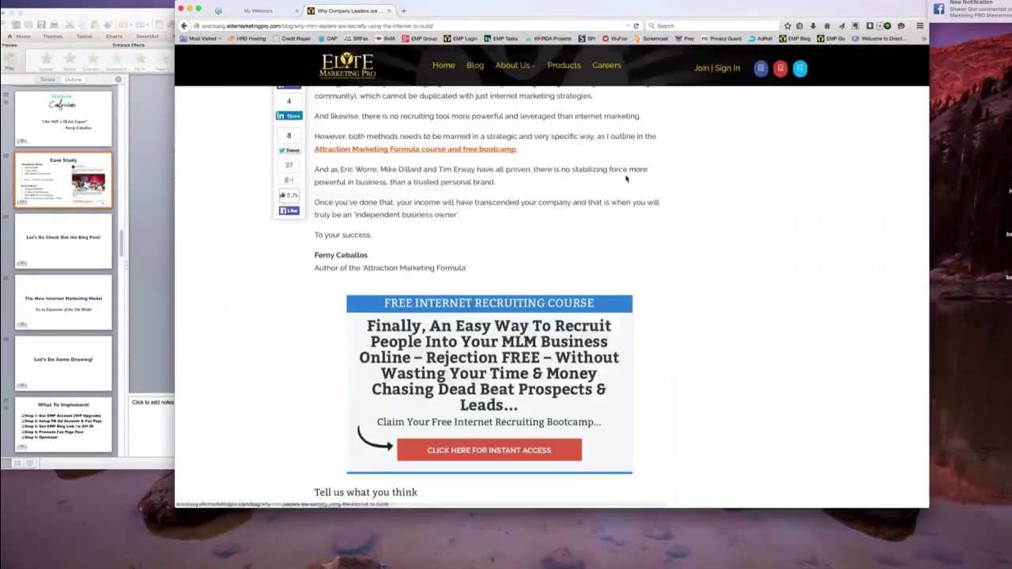
Copy the full affiliate address of the blog post.
{"action": "scroll", "coordinate": [581, 211], "scroll_direction": "up", "scroll_amount": 15}
{"action": "scroll", "coordinate": [581, 211], "scroll_direction": "up", "scroll_amount": 10}
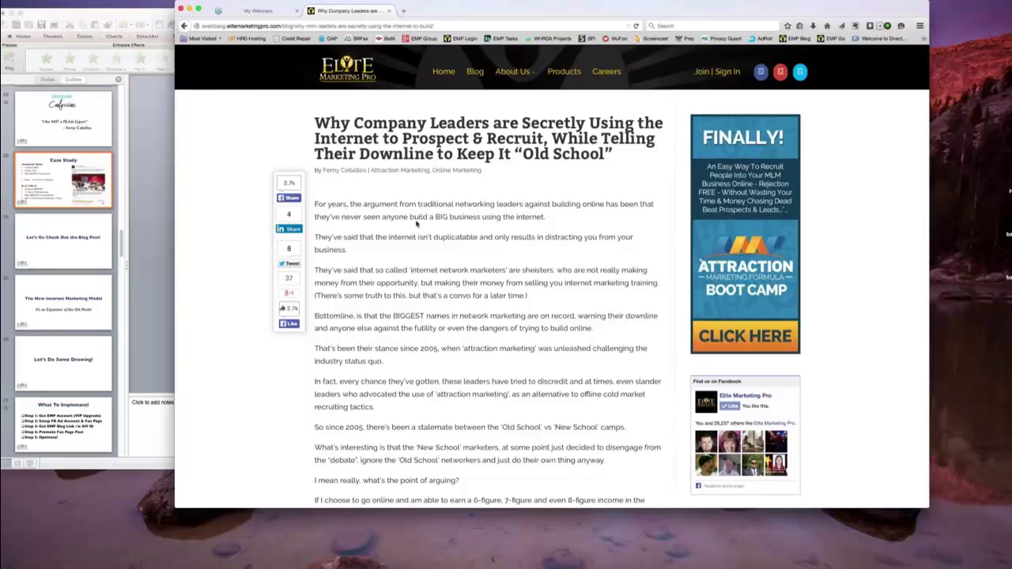
{"action": "left_click", "coordinate": [250, 25]}
{"action": "right_click", "coordinate": [250, 25]}
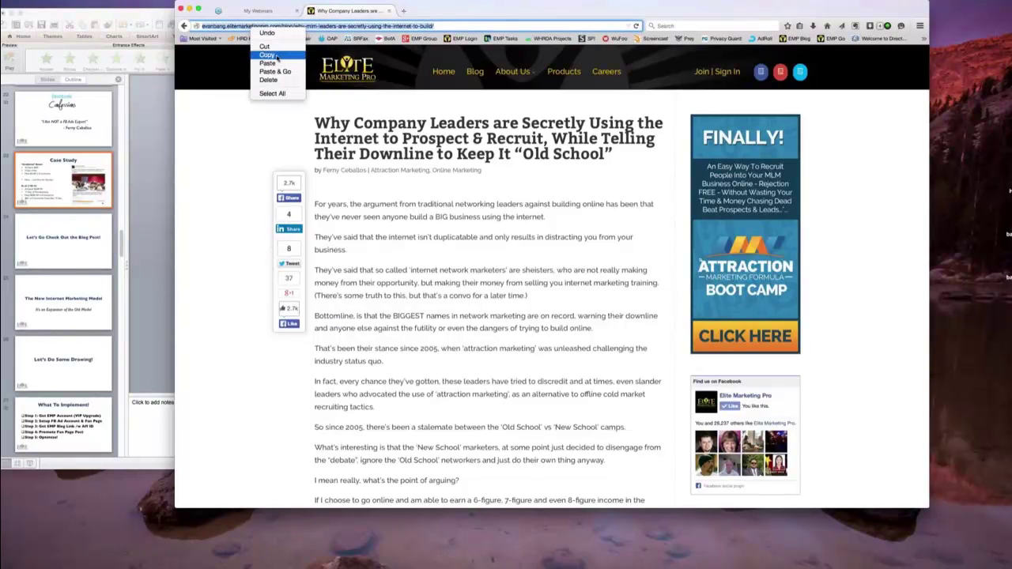
{"action": "left_click", "coordinate": [269, 55]}
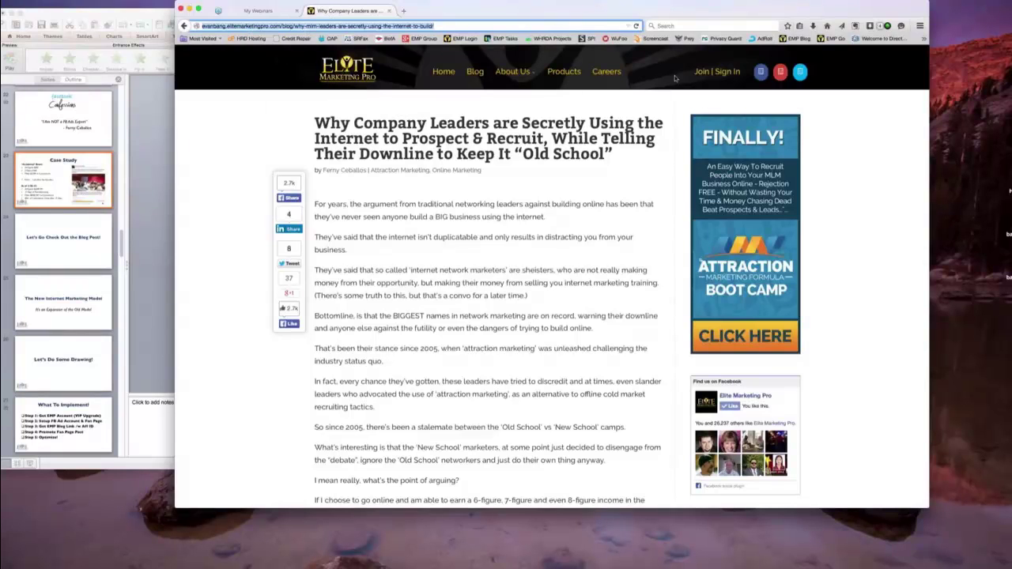
Switch to the Chrome window with the No Excuses Summit Facebook page, enlarge the window and zoom the page in.
{"action": "key", "text": "super+Tab"}
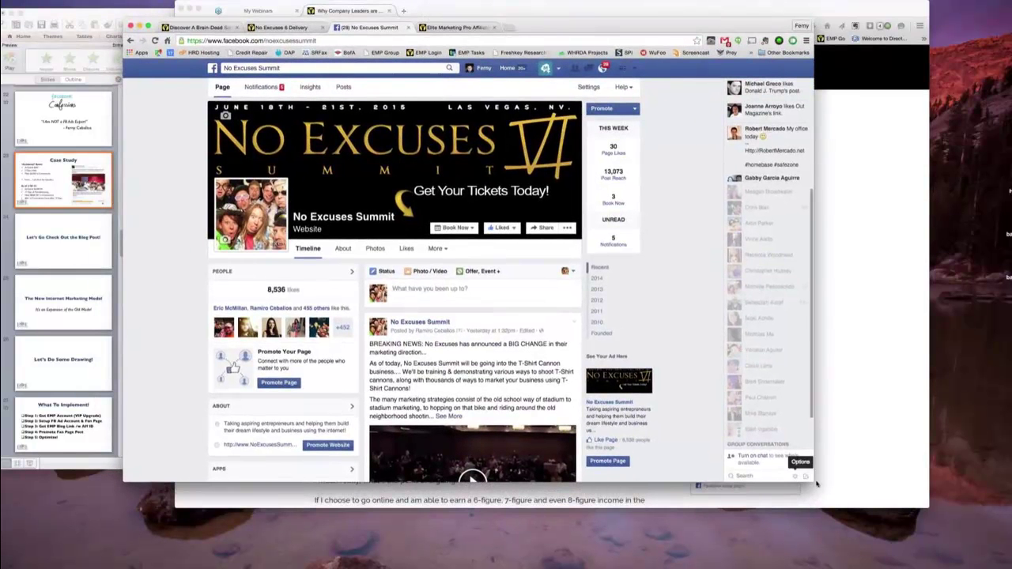
{"action": "left_click_drag", "start_coordinate": [817, 484], "coordinate": [985, 567]}
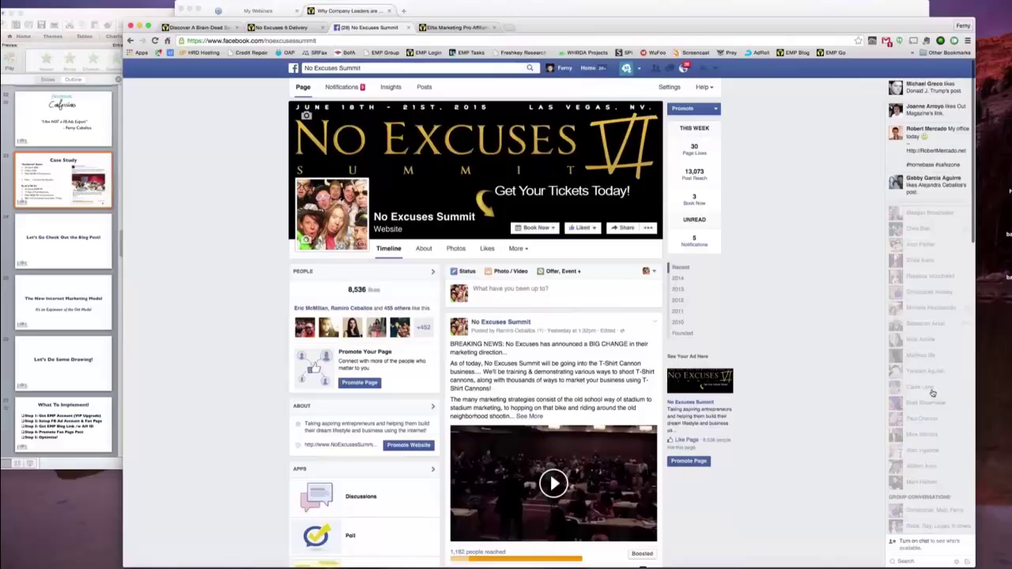
{"action": "left_click", "coordinate": [967, 40]}
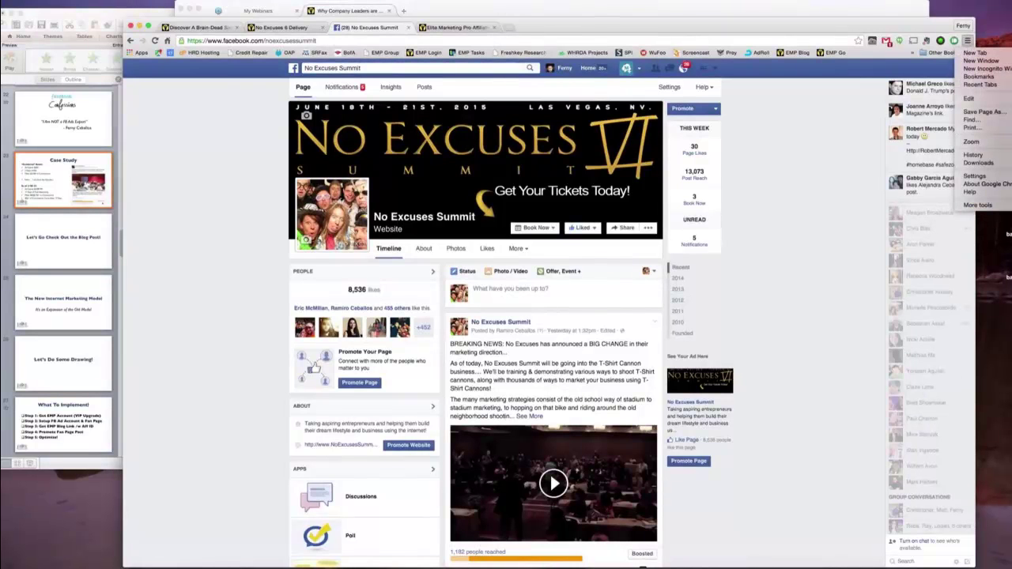
{"action": "key", "text": "super+equal"}
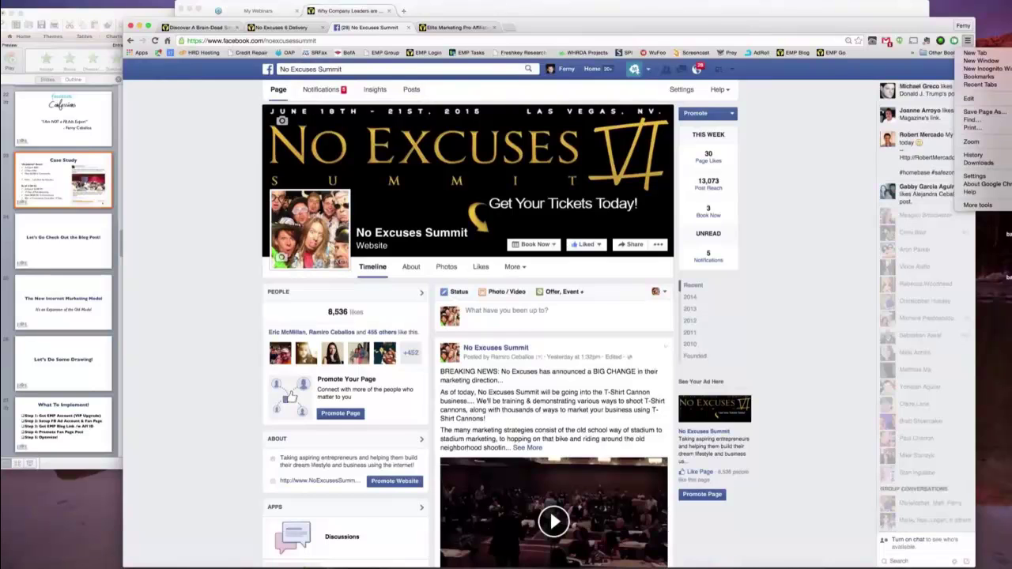
{"action": "key", "text": "super+equal"}
{"action": "key", "text": "super+equal"}
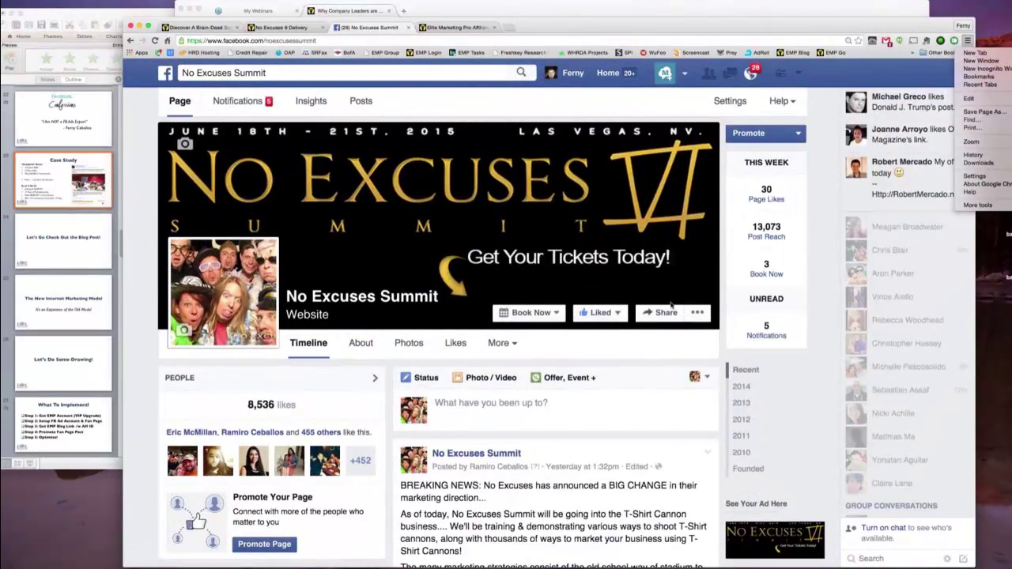
{"action": "left_click", "coordinate": [821, 290]}
{"action": "scroll", "coordinate": [820, 291], "scroll_direction": "down", "scroll_amount": 5}
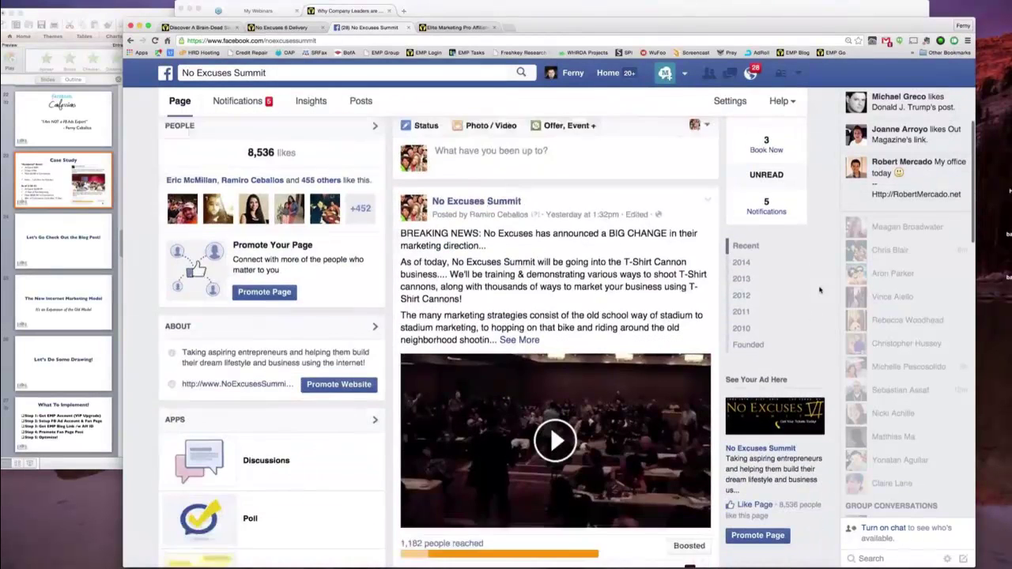
Start a new status on the No Excuses Summit page and paste the copied affiliate blog link into it.
{"action": "scroll", "coordinate": [820, 290], "scroll_direction": "down", "scroll_amount": 1}
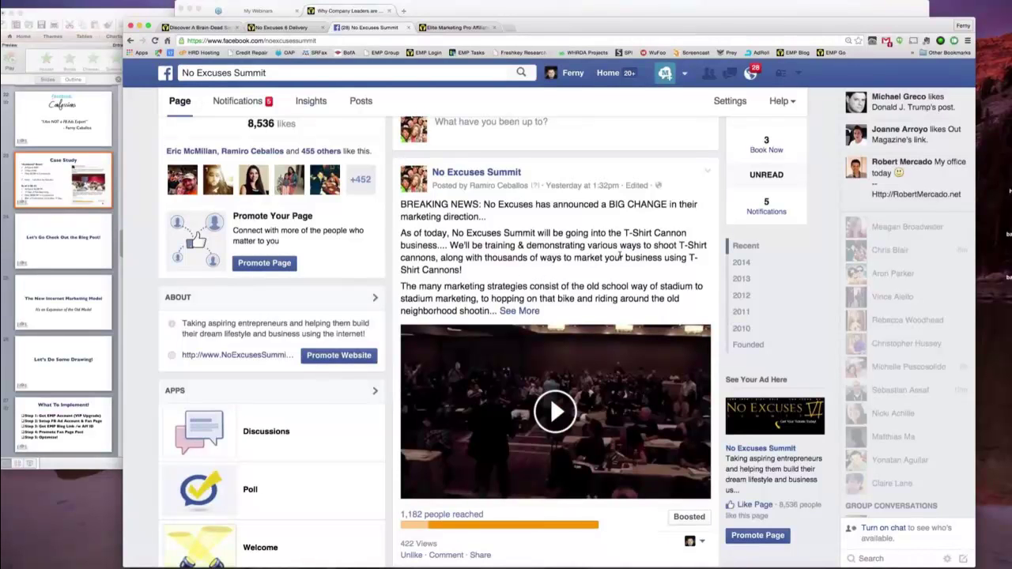
{"action": "scroll", "coordinate": [621, 255], "scroll_direction": "down", "scroll_amount": 1}
{"action": "scroll", "coordinate": [621, 255], "scroll_direction": "up", "scroll_amount": 5}
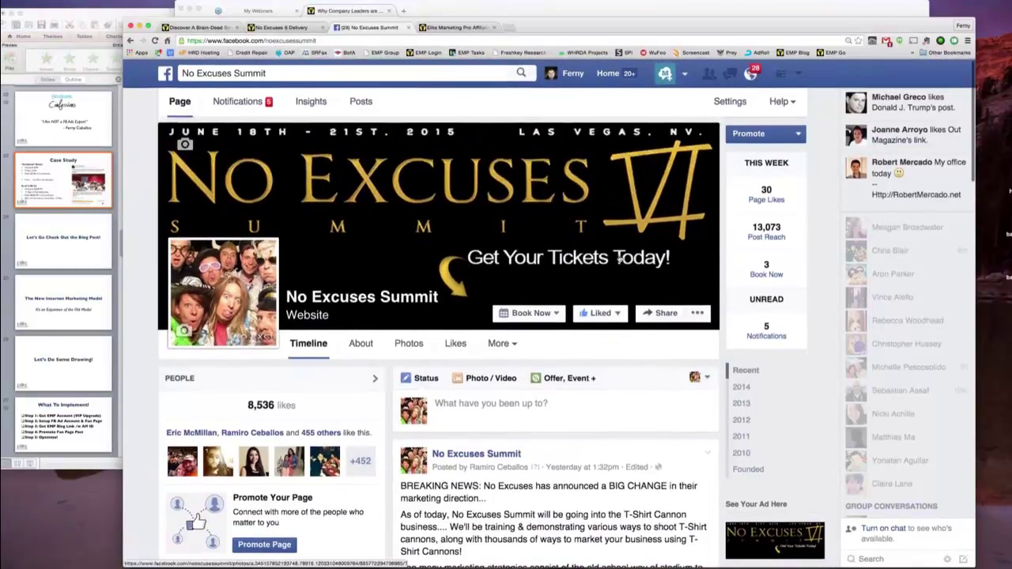
{"action": "scroll", "coordinate": [475, 307], "scroll_direction": "down", "scroll_amount": 2}
{"action": "left_click", "coordinate": [476, 306]}
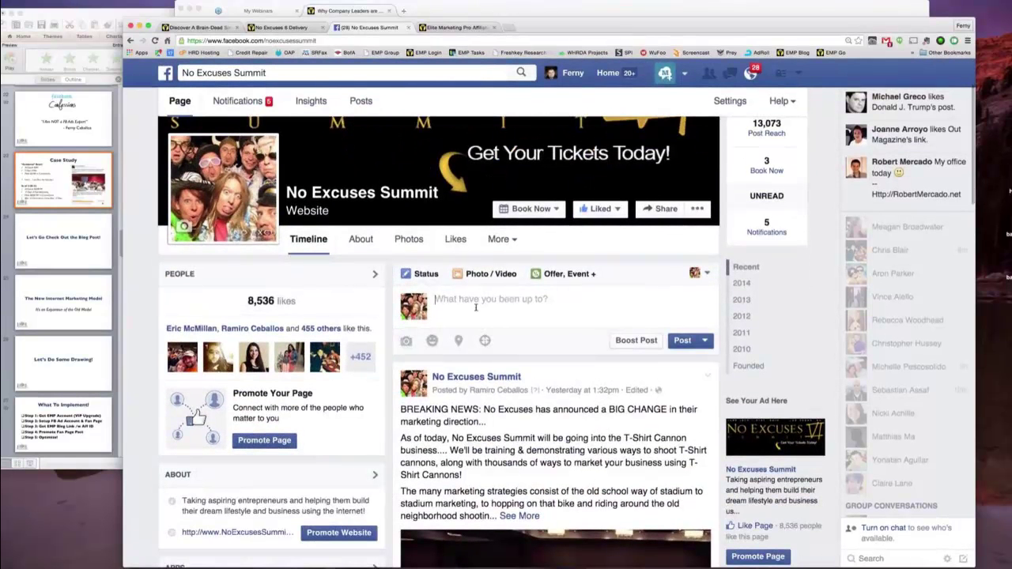
{"action": "key", "text": "super+v"}
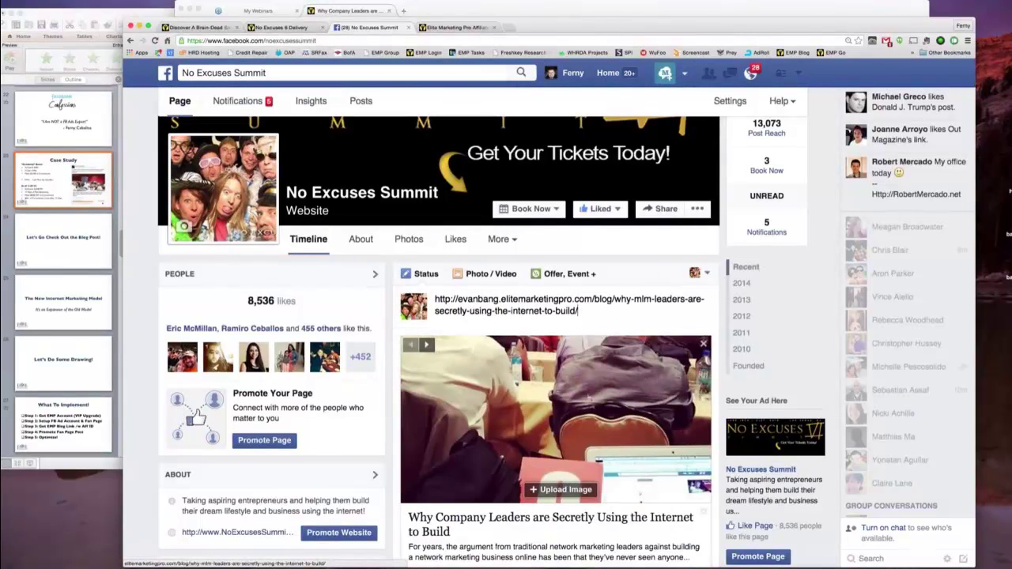
Choose the conference audience photo as the link preview image and delete the link address from the post text.
{"action": "left_click", "coordinate": [426, 345]}
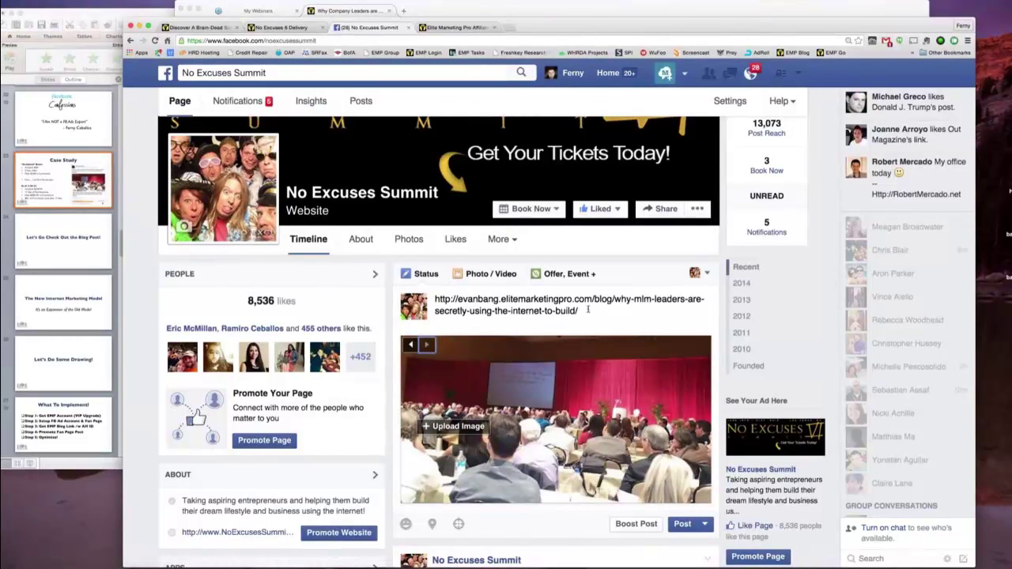
{"action": "left_click_drag", "start_coordinate": [587, 311], "coordinate": [432, 300]}
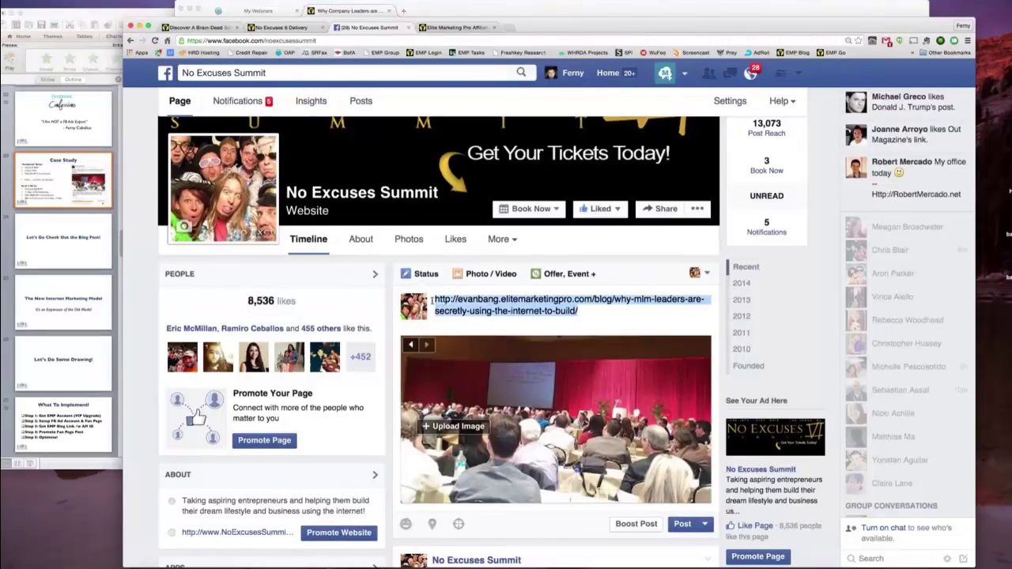
{"action": "key", "text": "BackSpace"}
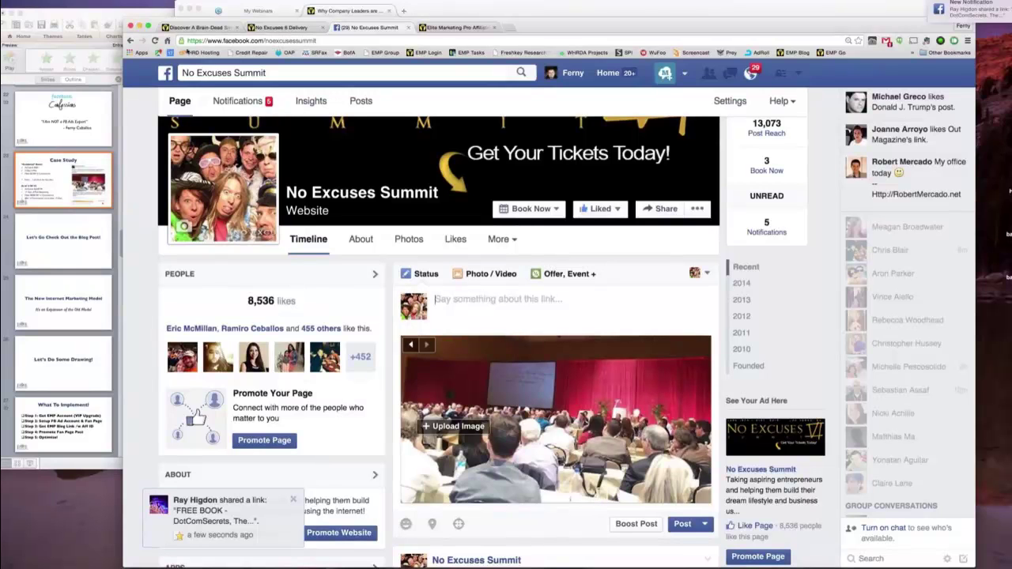
Switch to the PowerPoint Case Study slide, enlarge its window, and zoom to 276% on the example Facebook post to examine its wording.
{"action": "left_click_drag", "start_coordinate": [559, 30], "coordinate": [643, 35]}
{"action": "key", "text": "super+Tab"}
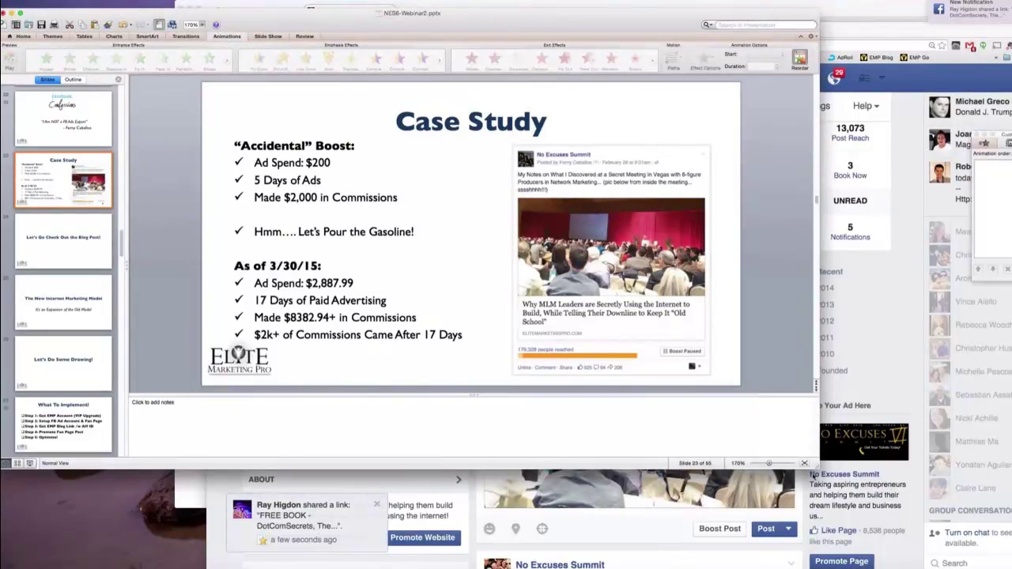
{"action": "left_click_drag", "start_coordinate": [819, 471], "coordinate": [885, 544]}
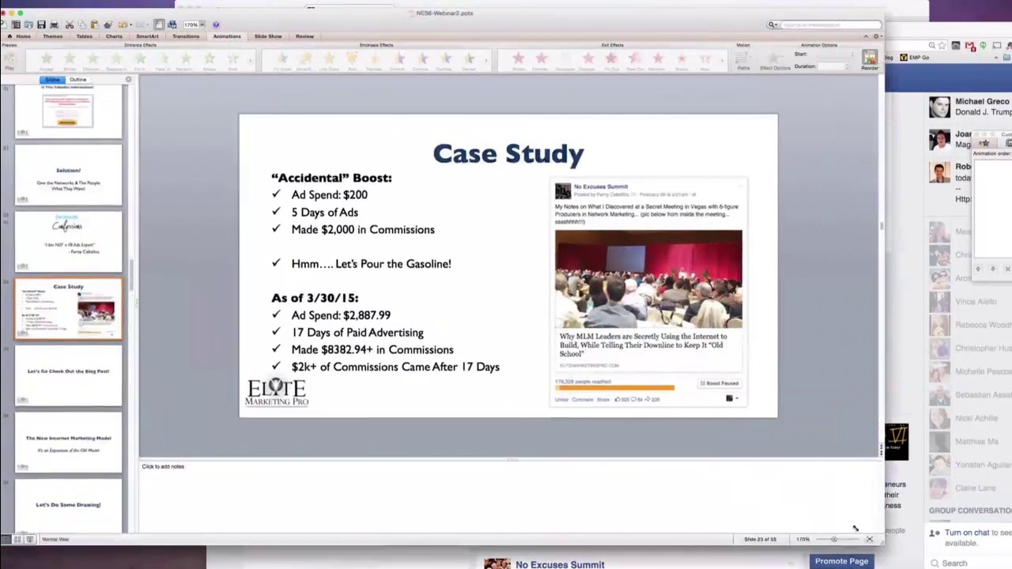
{"action": "scroll", "coordinate": [853, 368], "scroll_direction": "down", "scroll_amount": 2}
{"action": "scroll", "coordinate": [853, 369], "scroll_direction": "up", "scroll_amount": 2}
{"action": "scroll", "coordinate": [807, 360], "scroll_direction": "down", "scroll_amount": 2}
{"action": "scroll", "coordinate": [807, 359], "scroll_direction": "up", "scroll_amount": 2}
{"action": "left_click_drag", "start_coordinate": [839, 542], "coordinate": [847, 543]}
{"action": "left_click_drag", "start_coordinate": [744, 457], "coordinate": [799, 456]}
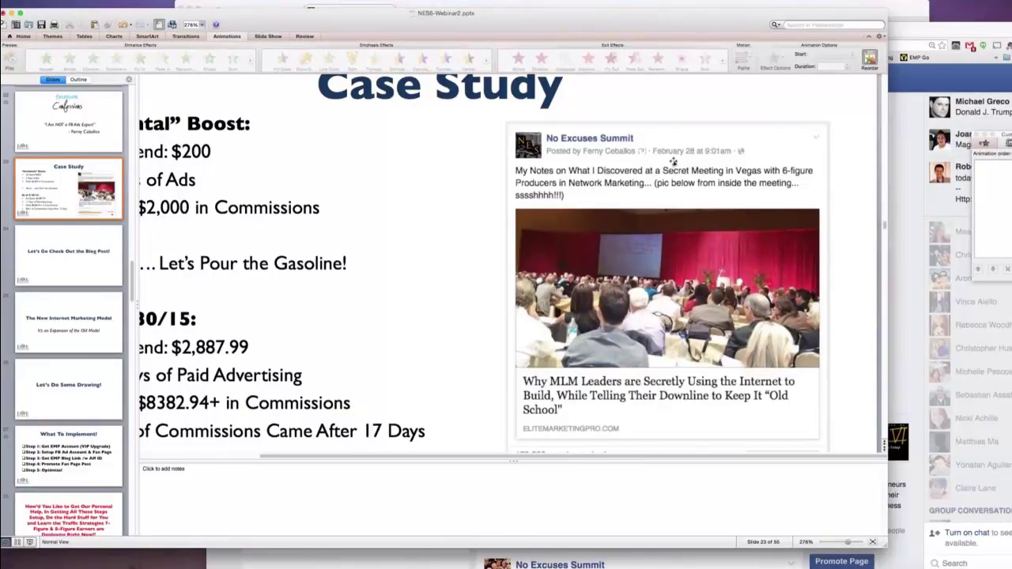
Back in Chrome, write the post message "Check out how your upline might be using the internet to recruit and prospect without hotel or home meeting... ssssshhhhh!".
{"action": "left_click", "coordinate": [938, 32]}
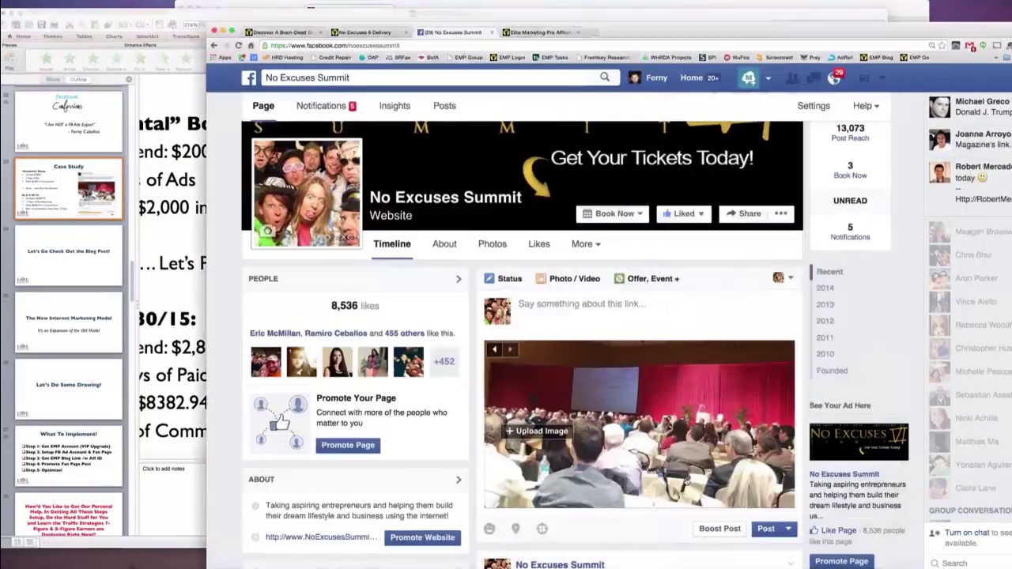
{"action": "left_click", "coordinate": [541, 311]}
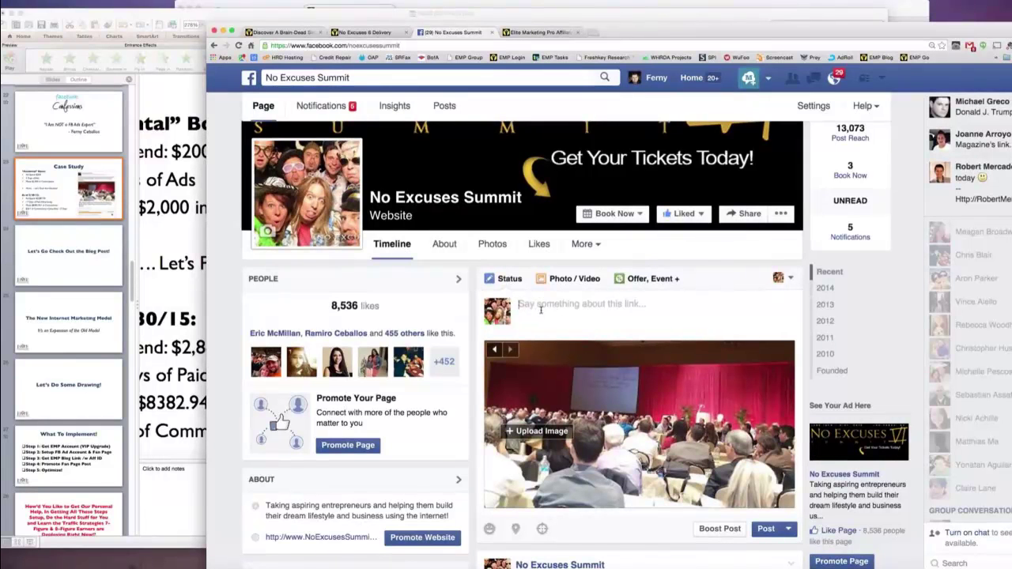
{"action": "type", "text": "Check out how your up"}
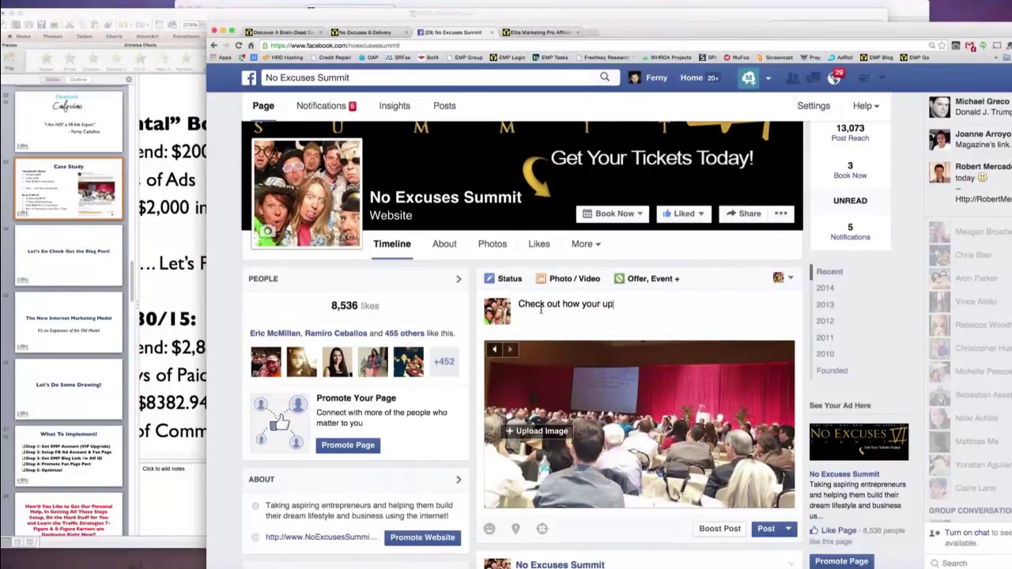
{"action": "type", "text": "line might be using the internet to recruit and prospe"}
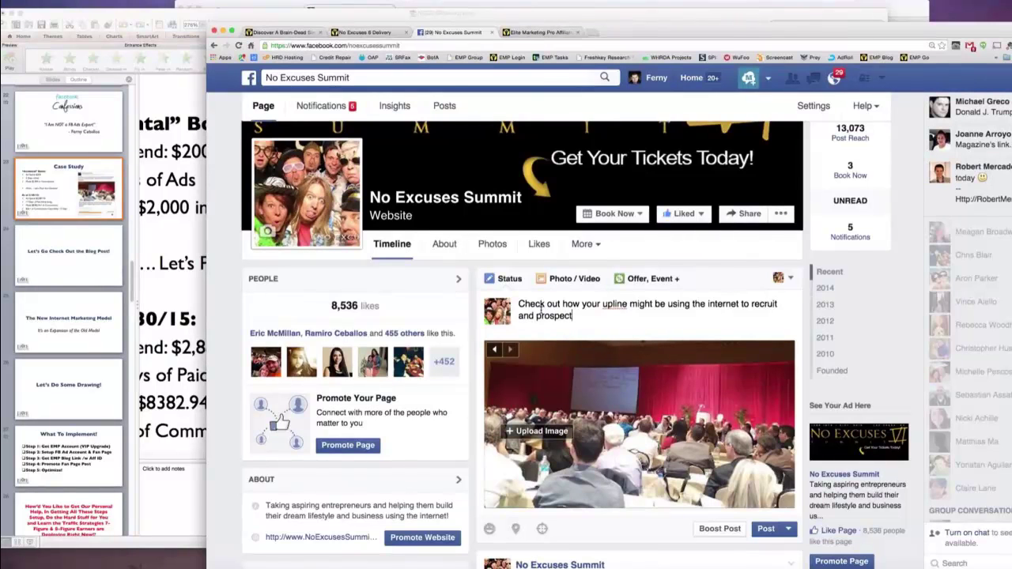
{"action": "type", "text": "ct without hotel or homemeeti"}
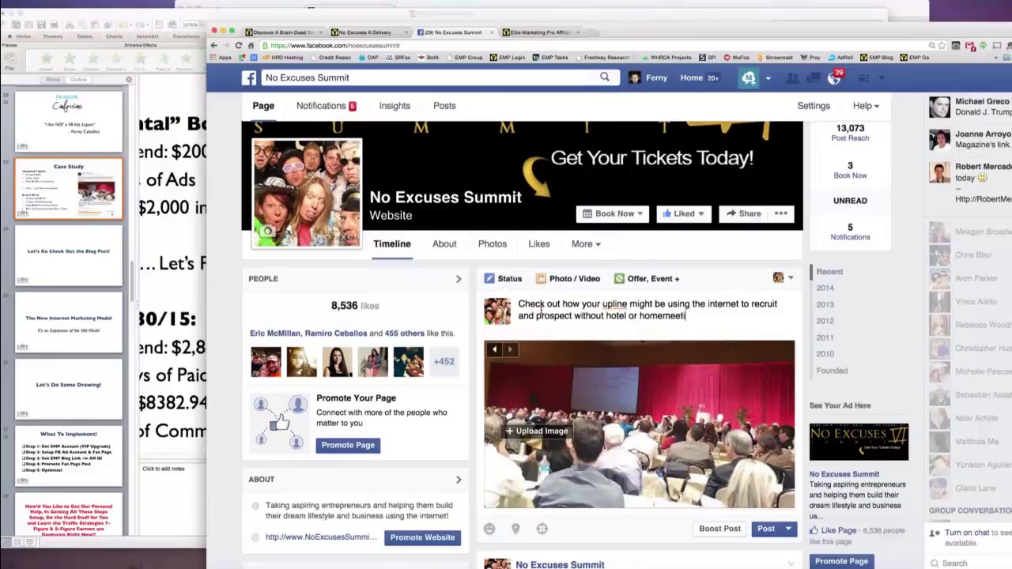
{"action": "key", "text": "BackSpace"}
{"action": "type", "text": "meeting... ssssshhhhh!"}
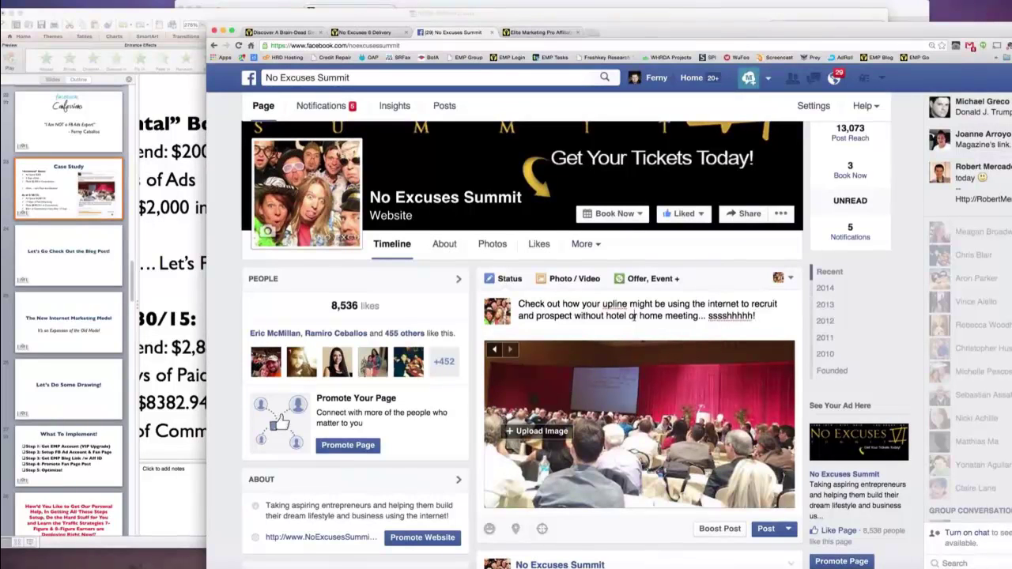
Check the post's other publishing options, and open its boost settings to review the audience, budget and duration.
{"action": "scroll", "coordinate": [680, 380], "scroll_direction": "down", "scroll_amount": 2}
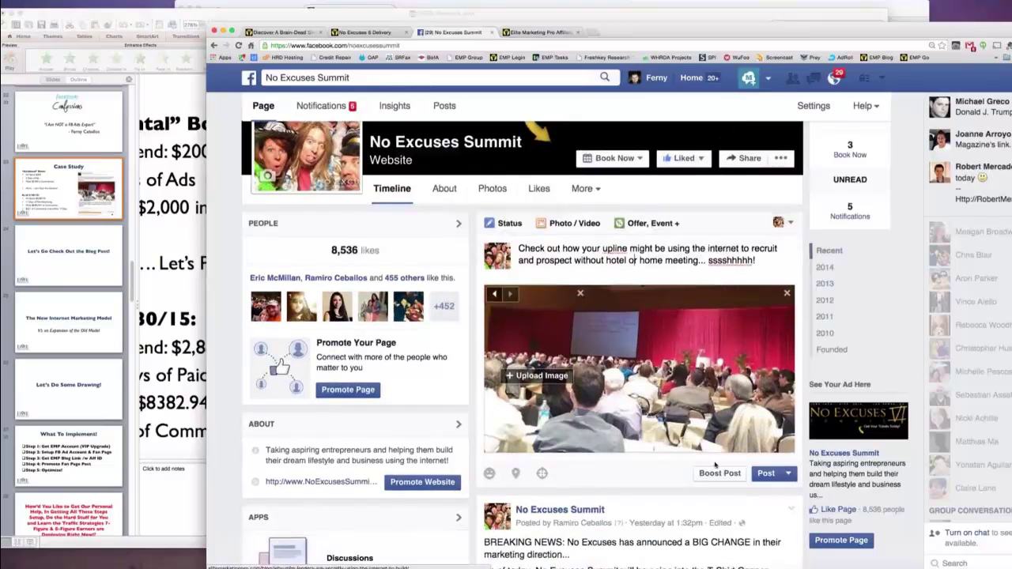
{"action": "left_click", "coordinate": [787, 474]}
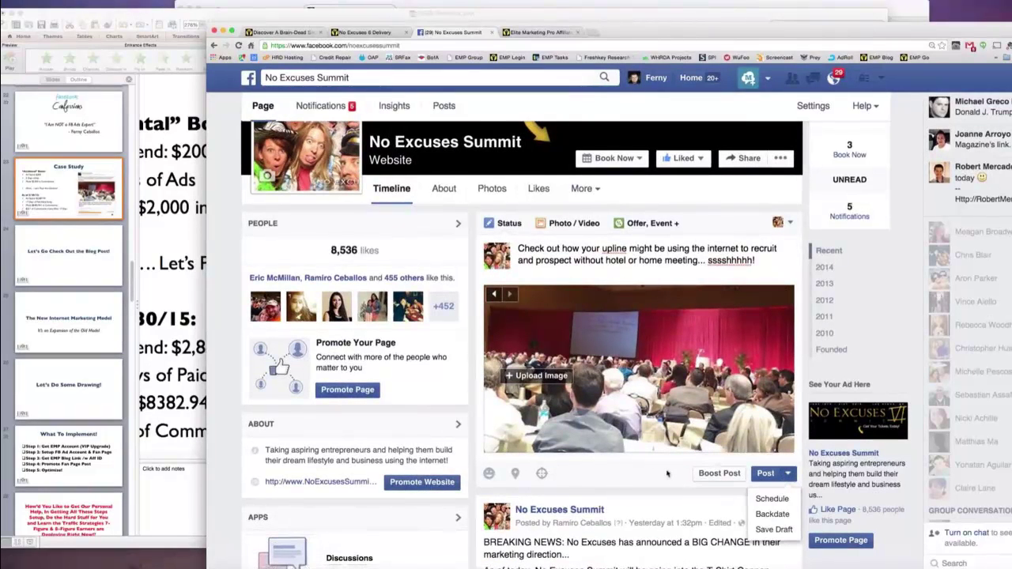
{"action": "left_click", "coordinate": [690, 475]}
{"action": "left_click", "coordinate": [720, 474]}
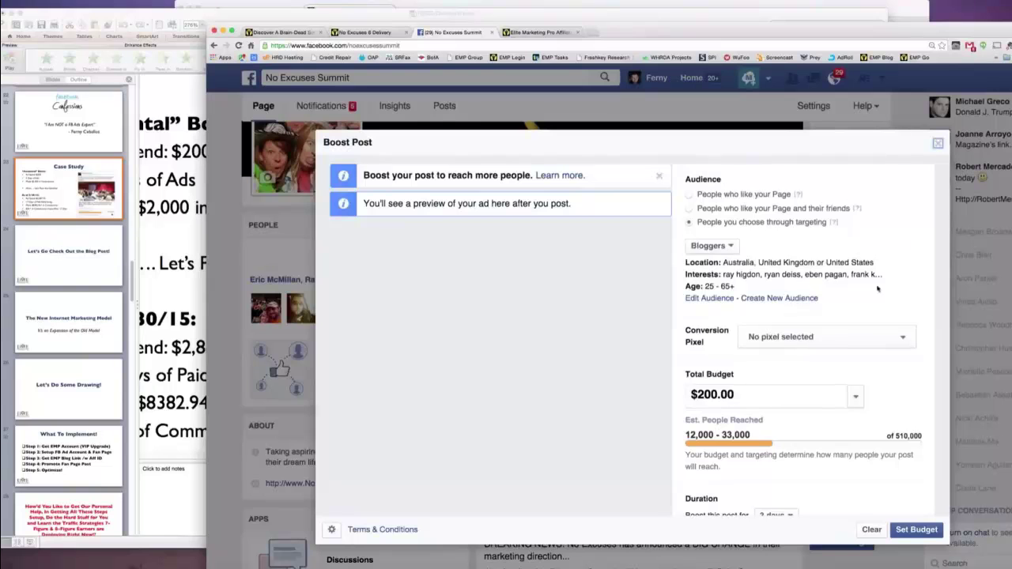
{"action": "scroll", "coordinate": [885, 289], "scroll_direction": "down", "scroll_amount": 1}
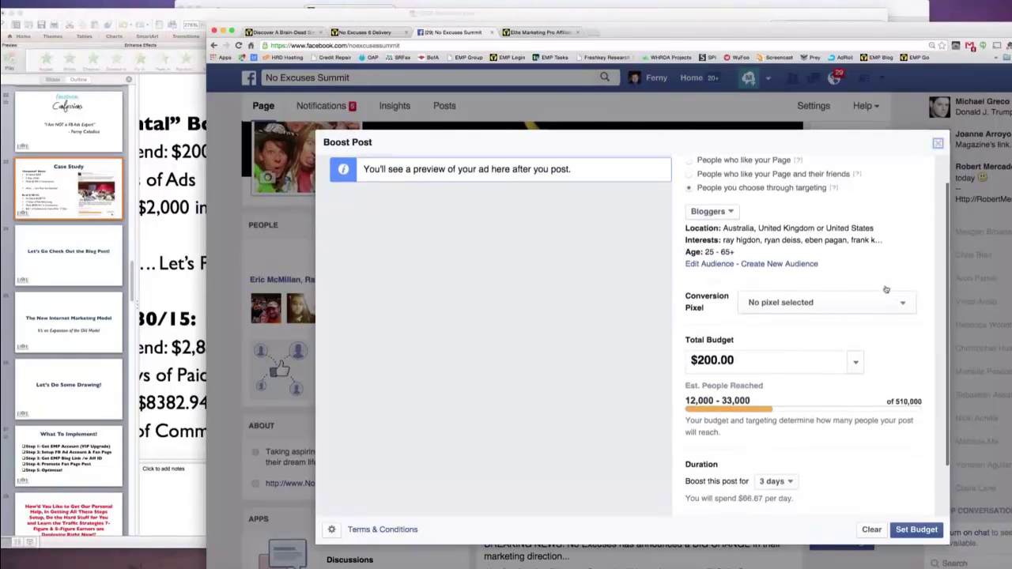
{"action": "scroll", "coordinate": [886, 289], "scroll_direction": "up", "scroll_amount": 1}
{"action": "scroll", "coordinate": [886, 289], "scroll_direction": "down", "scroll_amount": 1}
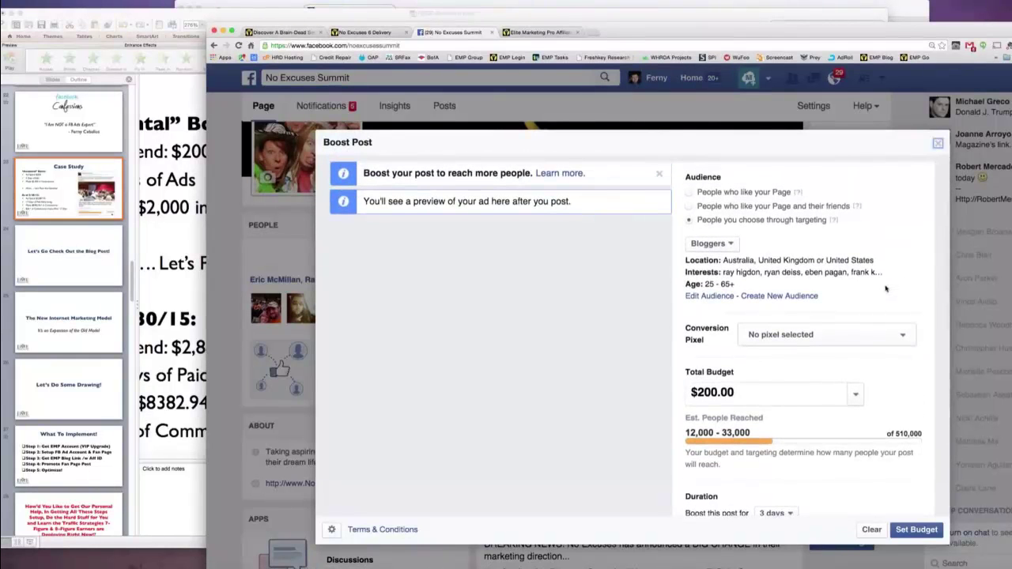
{"action": "scroll", "coordinate": [886, 289], "scroll_direction": "down", "scroll_amount": 1}
{"action": "scroll", "coordinate": [886, 288], "scroll_direction": "up", "scroll_amount": 1}
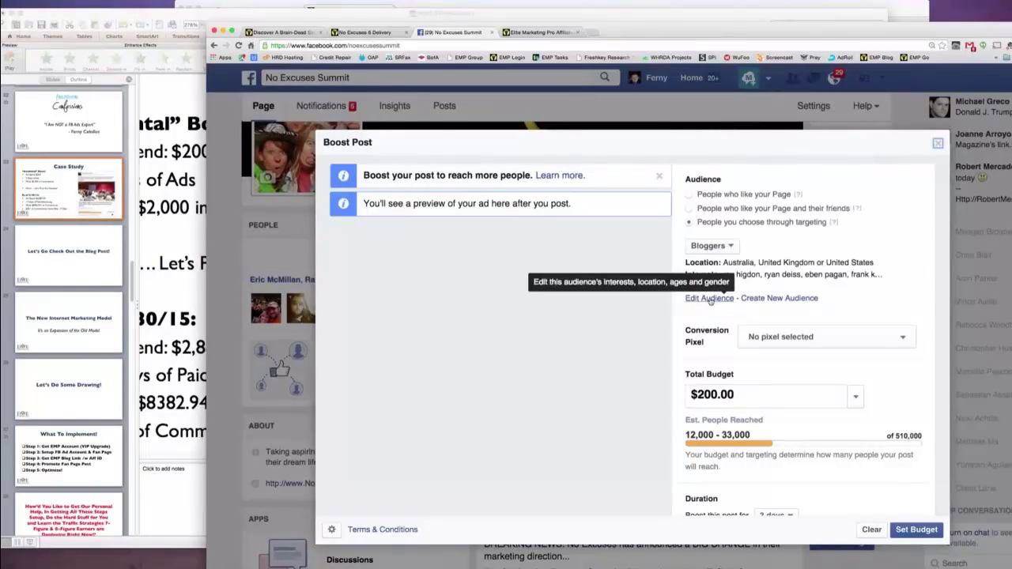
Start creating a new audience for the boost and name it "Test #1".
{"action": "left_click", "coordinate": [802, 299]}
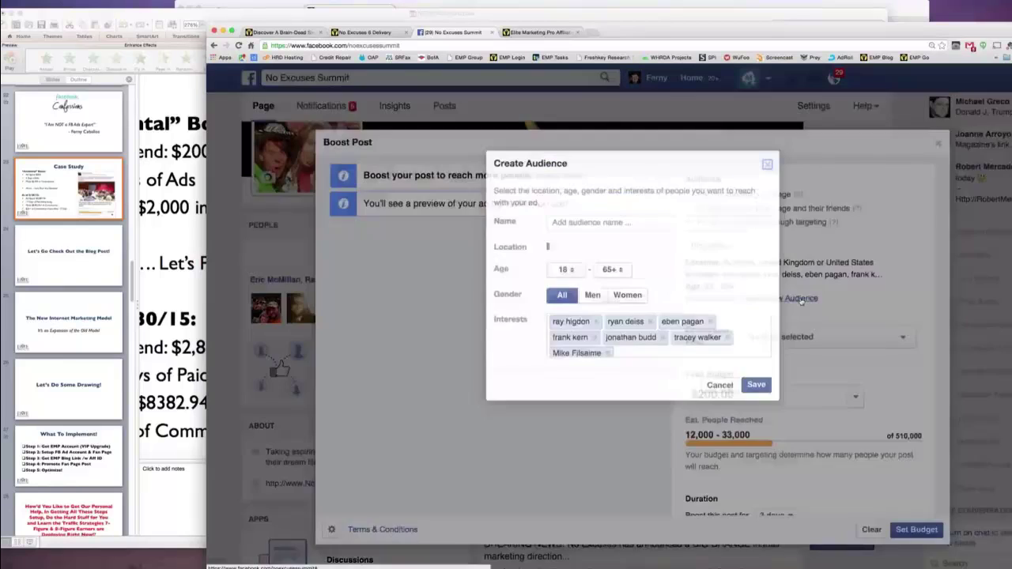
{"action": "left_click", "coordinate": [577, 224]}
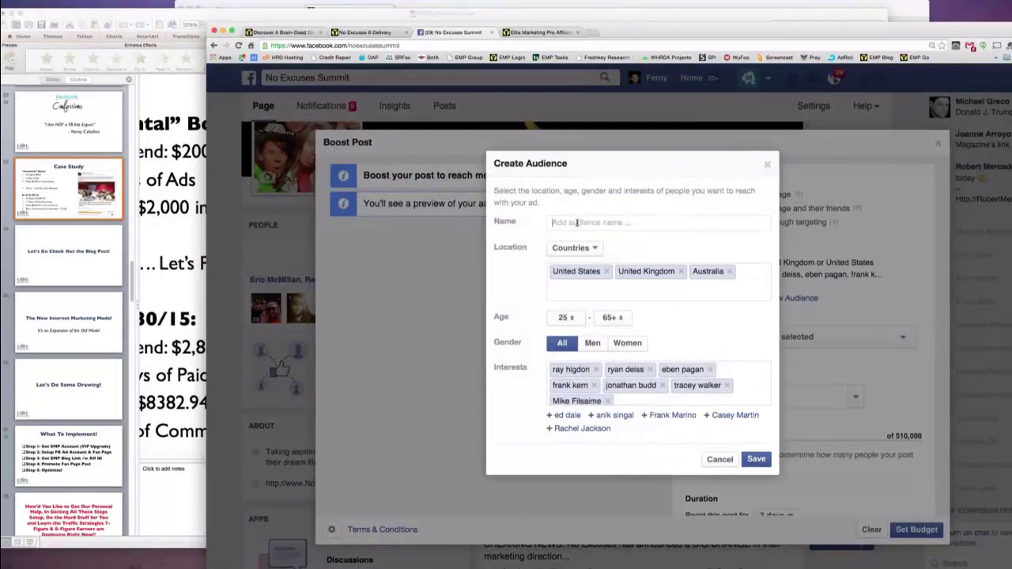
{"action": "type", "text": "TEs"}
{"action": "key", "text": "BackSpace"}
{"action": "type", "text": "est #1"}
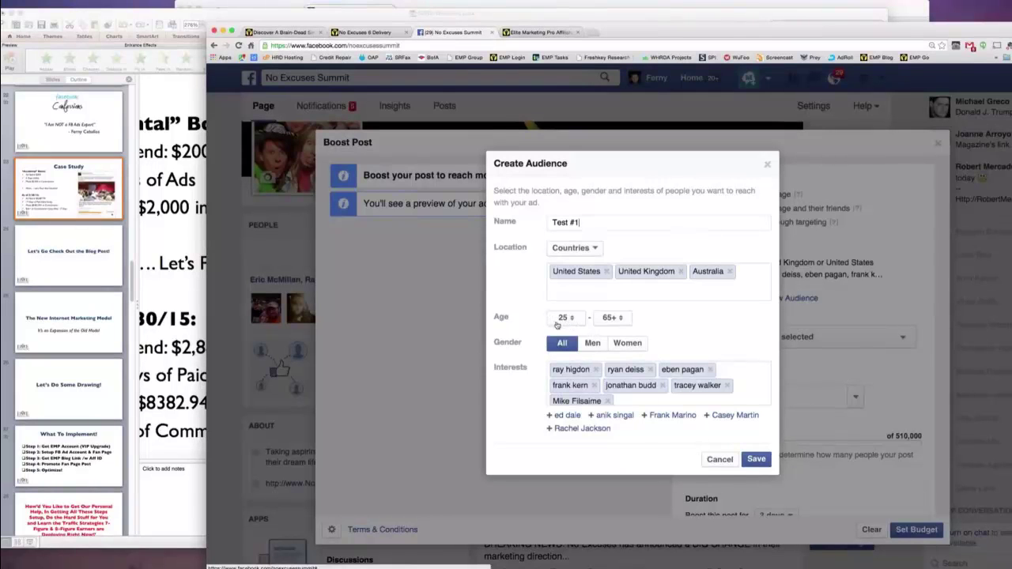
Remove every interest except ray higdon from the Test #1 audience.
{"action": "left_click", "coordinate": [651, 370]}
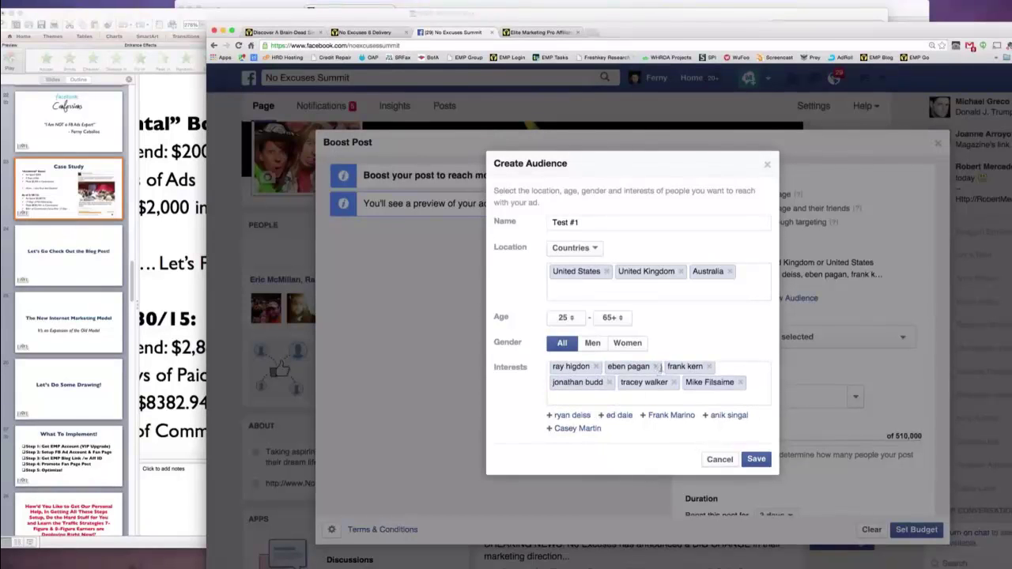
{"action": "left_click", "coordinate": [740, 383]}
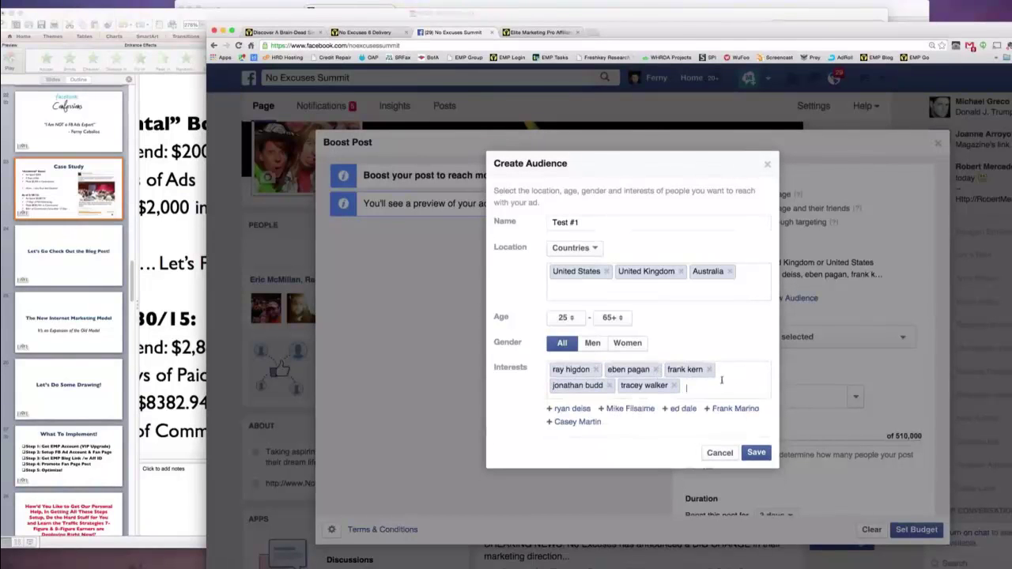
{"action": "left_click", "coordinate": [674, 385]}
{"action": "left_click", "coordinate": [609, 386]}
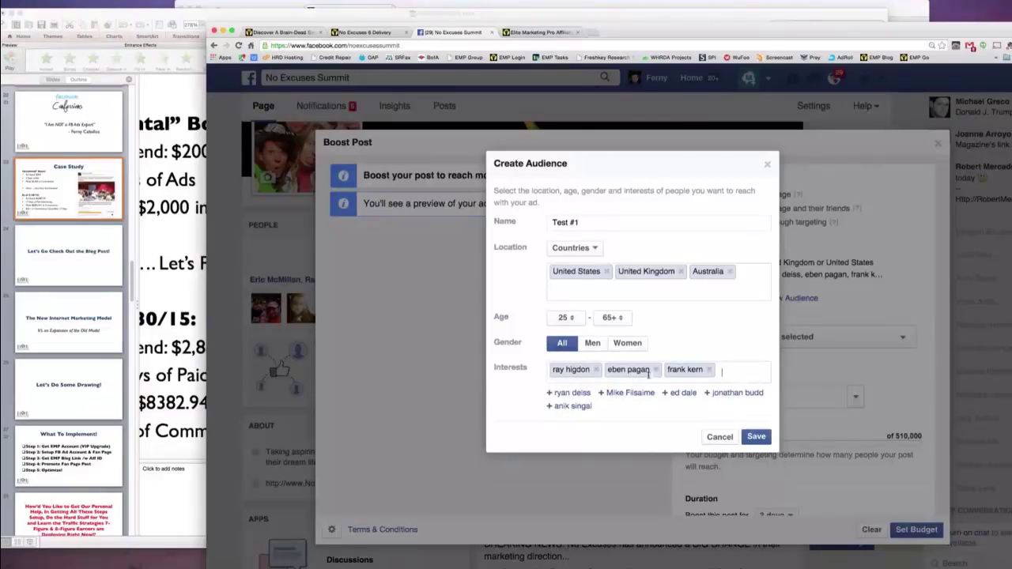
{"action": "left_click", "coordinate": [656, 370]}
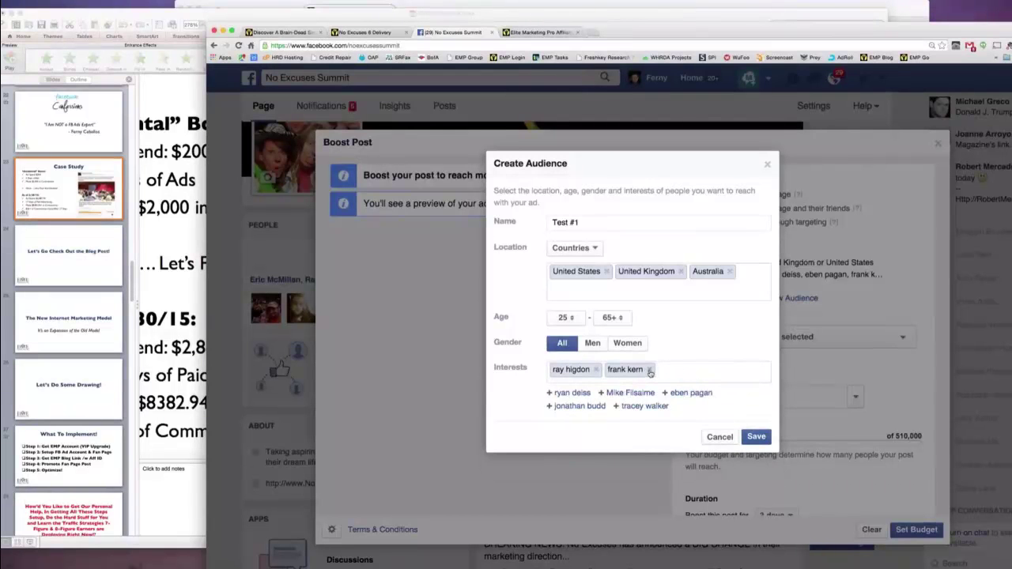
{"action": "left_click", "coordinate": [648, 371]}
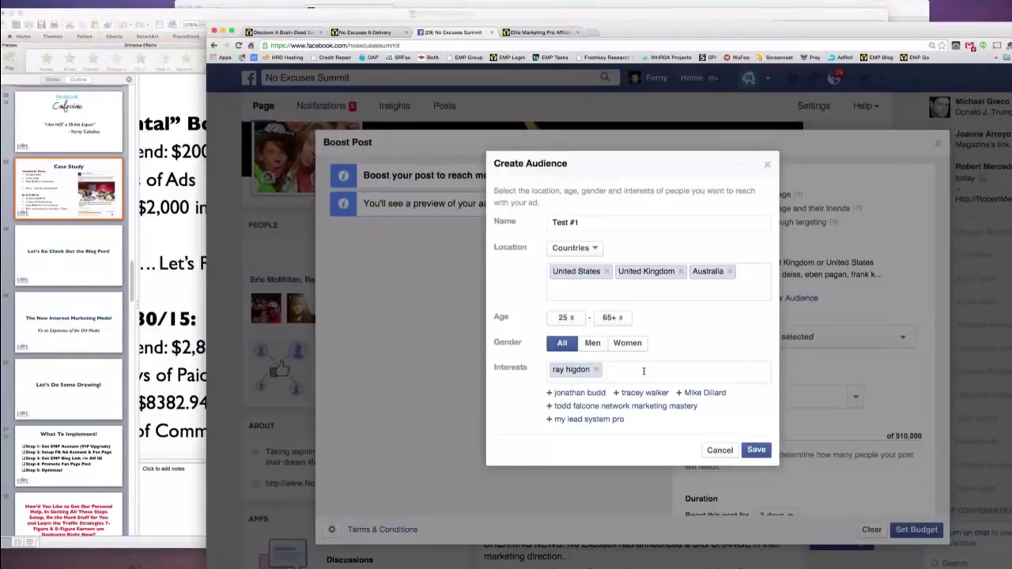
Add the interest eric worre and the country Canada to the Test #1 audience, and discard the new audience without saving.
{"action": "type", "text": "eric worre"}
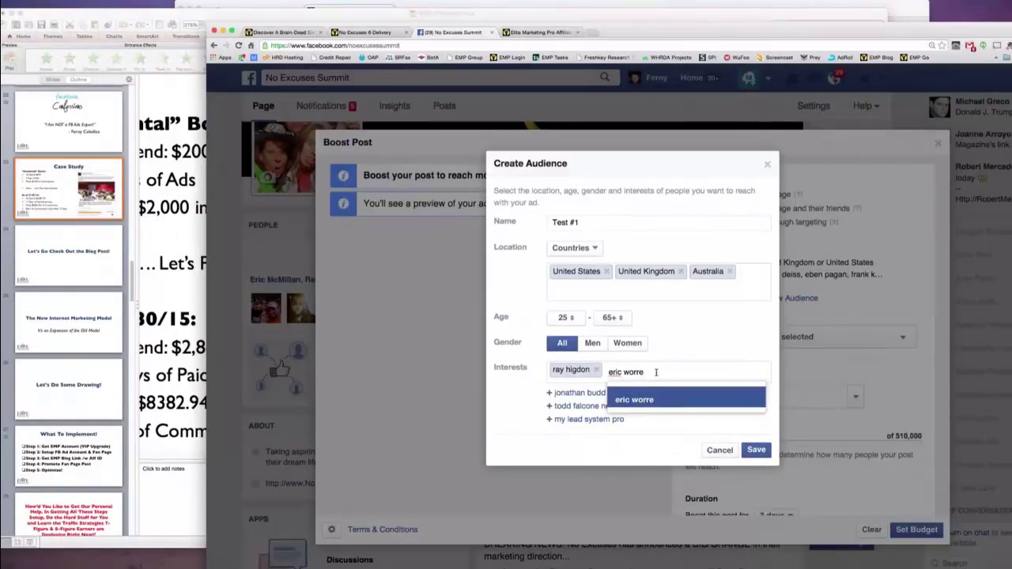
{"action": "left_click", "coordinate": [639, 400]}
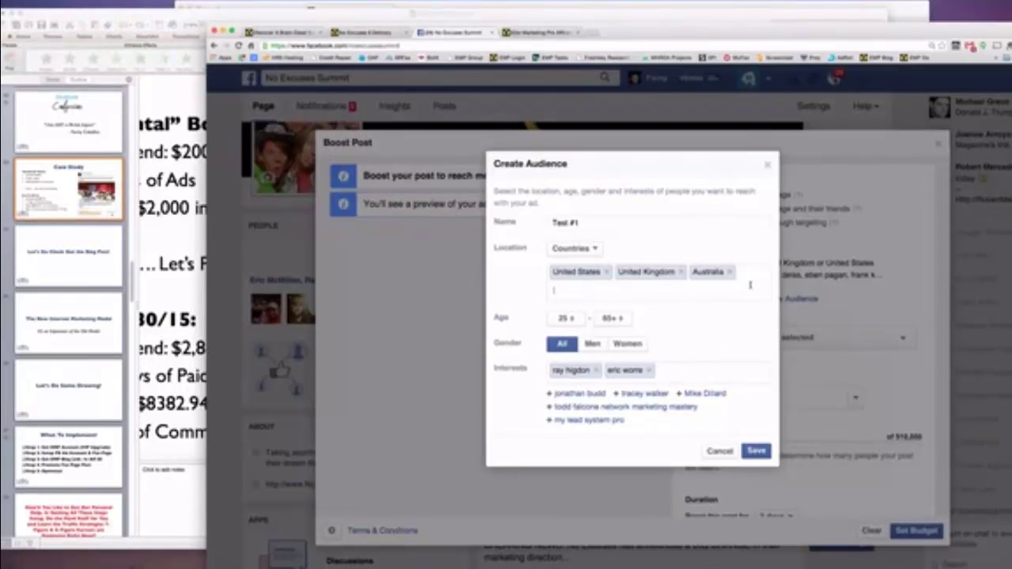
{"action": "type", "text": "canad"}
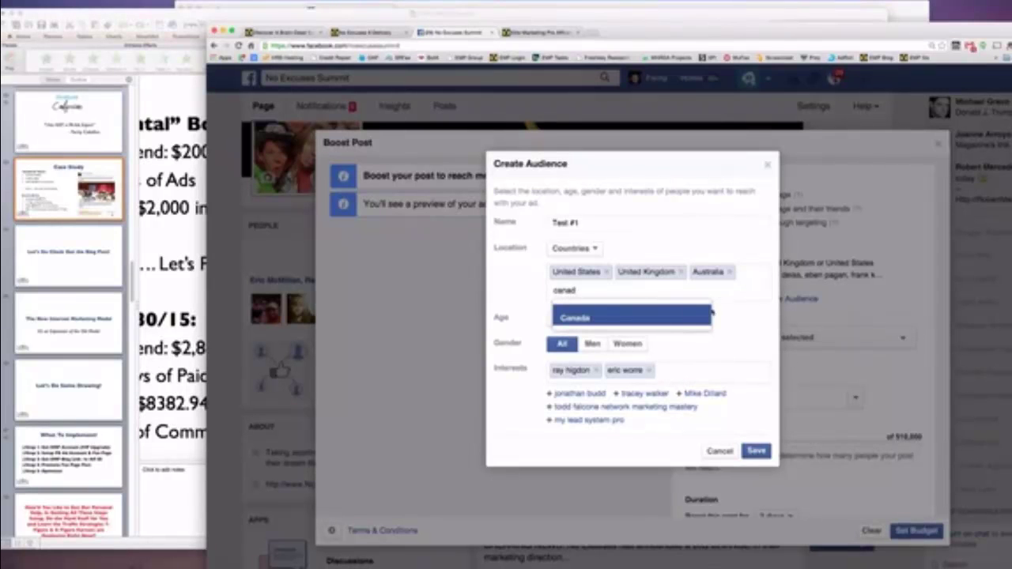
{"action": "left_click", "coordinate": [583, 319]}
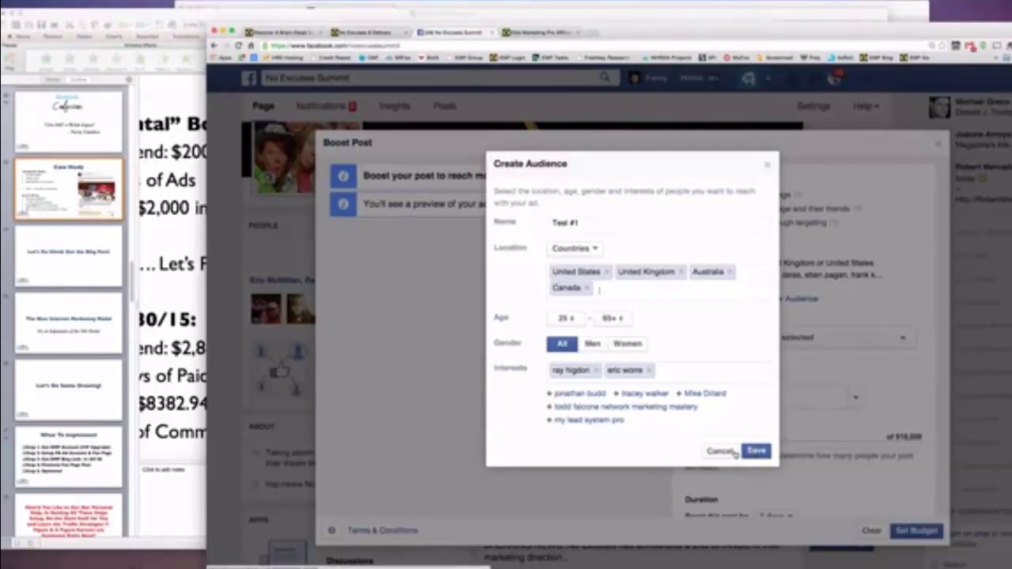
{"action": "left_click", "coordinate": [721, 453]}
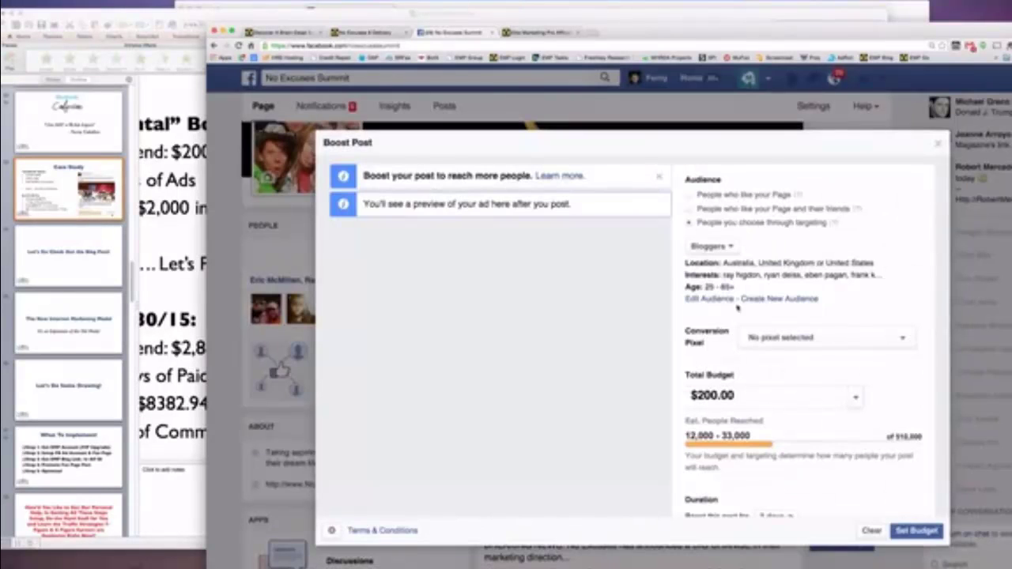
Review the boost's conversion pixel, total budget, duration and payment options, and clear the boost without setting a budget.
{"action": "left_click", "coordinate": [904, 340]}
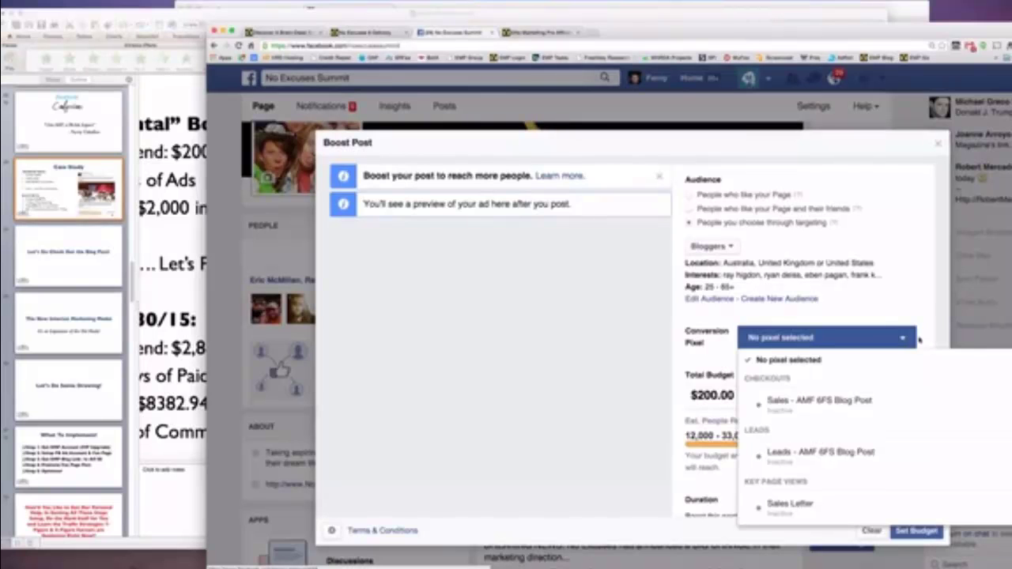
{"action": "left_click", "coordinate": [922, 339]}
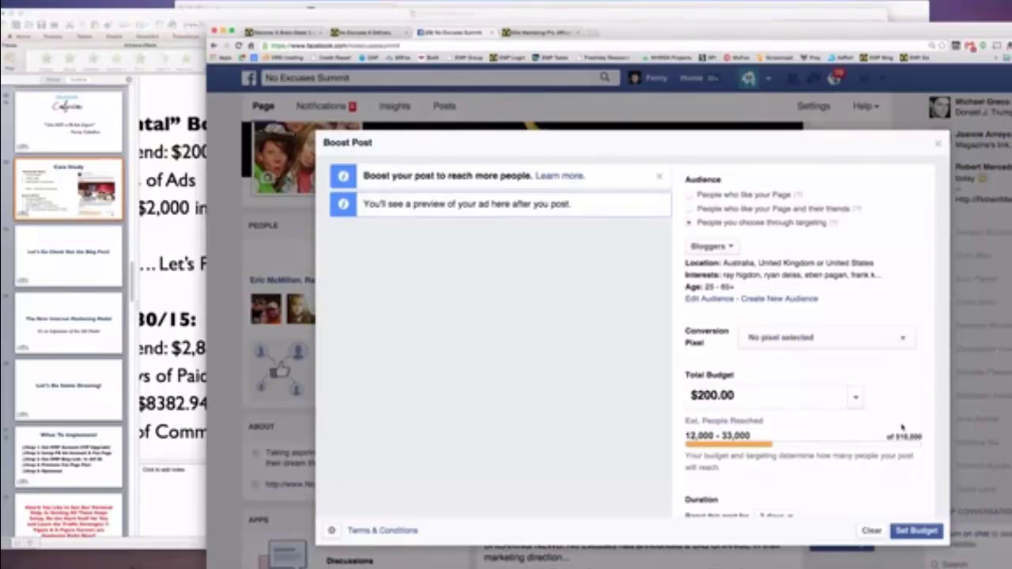
{"action": "left_click", "coordinate": [856, 400]}
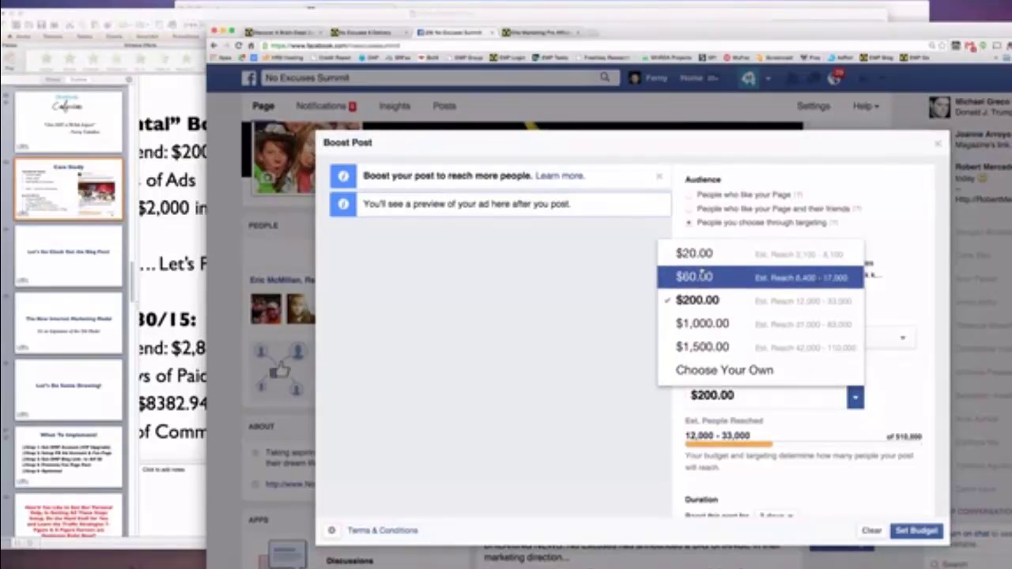
{"action": "left_click", "coordinate": [926, 386]}
{"action": "scroll", "coordinate": [925, 385], "scroll_direction": "down", "scroll_amount": 3}
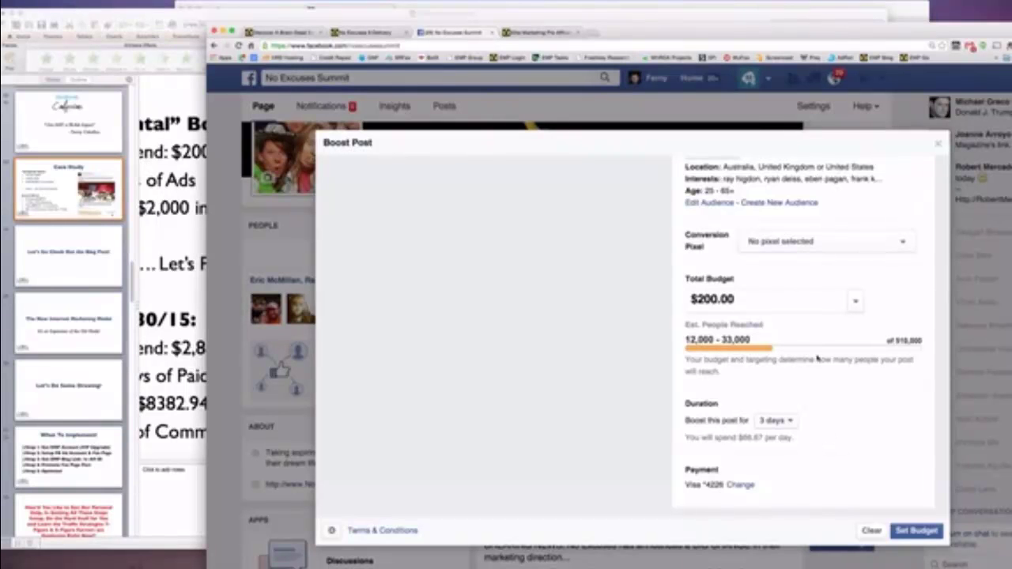
{"action": "left_click", "coordinate": [854, 303]}
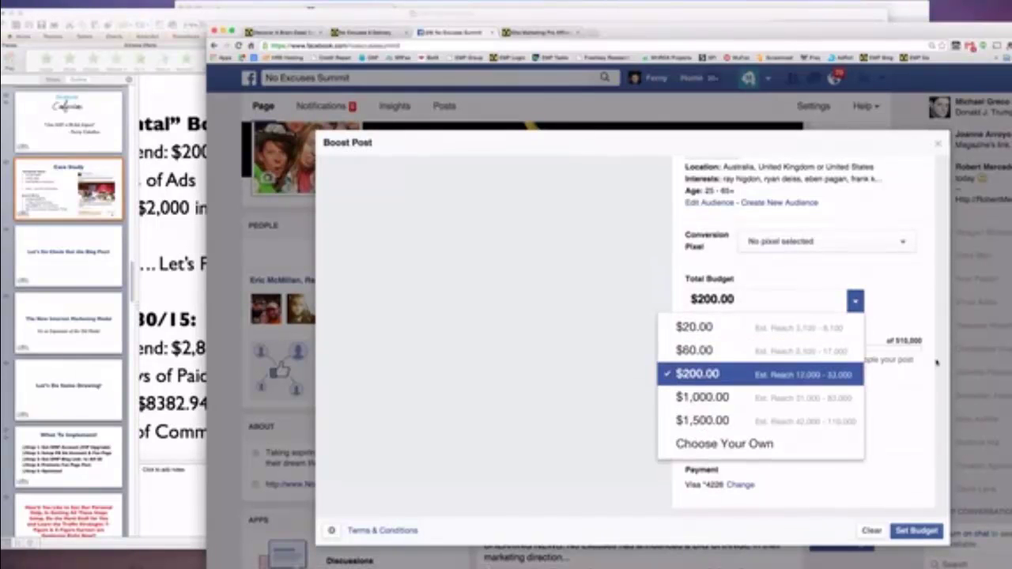
{"action": "left_click", "coordinate": [946, 333]}
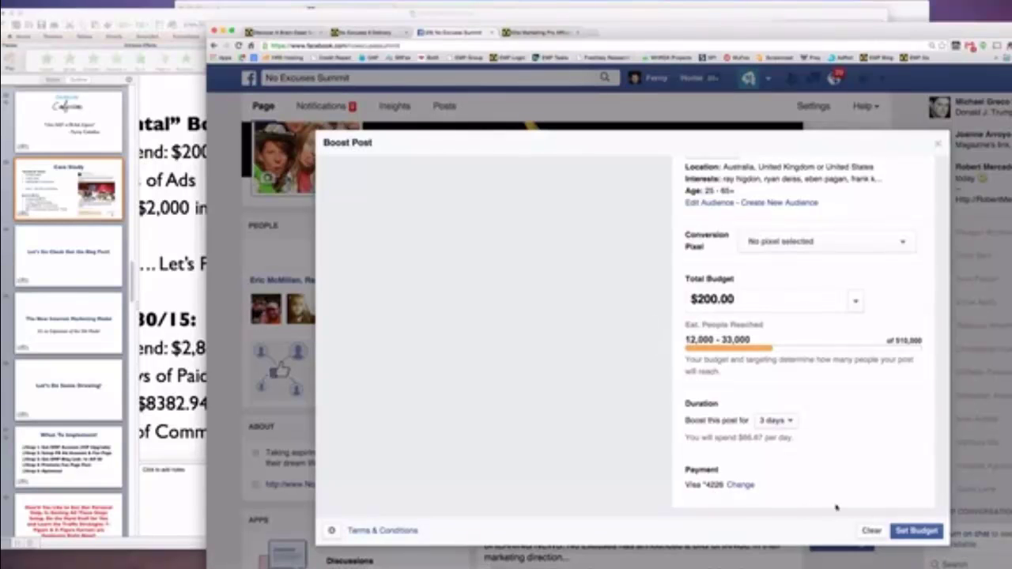
{"action": "left_click", "coordinate": [872, 531]}
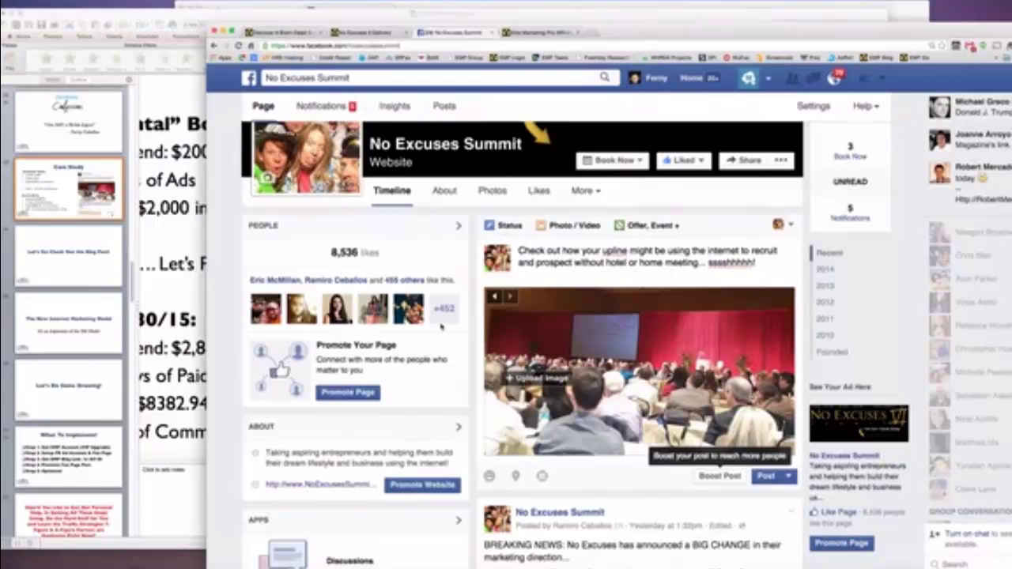
Find the February 28 post about MLM leaders secretly using the Internet on the fan page and examine its organic and paid reach.
{"action": "scroll", "coordinate": [473, 457], "scroll_direction": "down", "scroll_amount": 3}
{"action": "scroll", "coordinate": [473, 457], "scroll_direction": "down", "scroll_amount": 10}
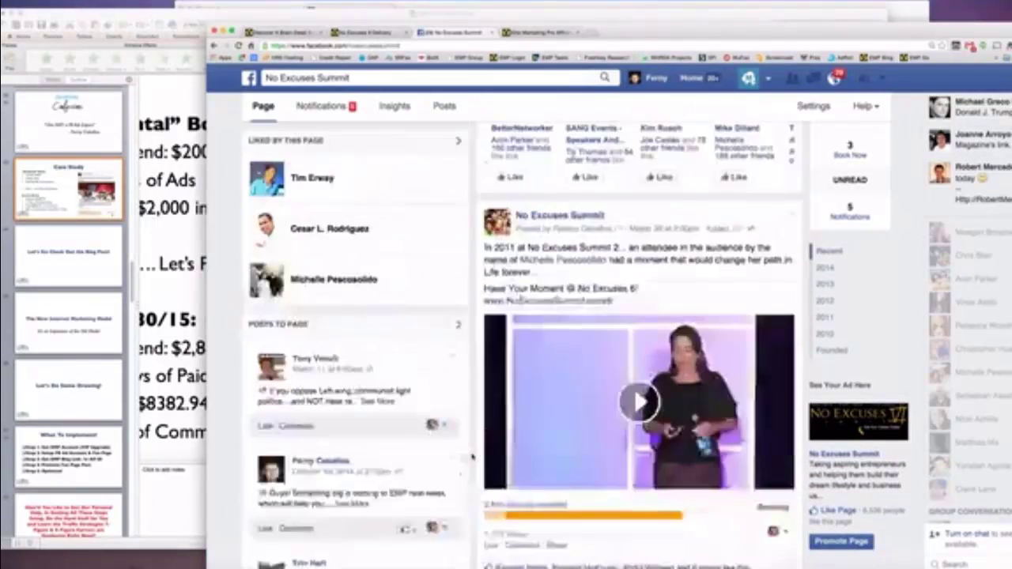
{"action": "scroll", "coordinate": [473, 457], "scroll_direction": "down", "scroll_amount": 5}
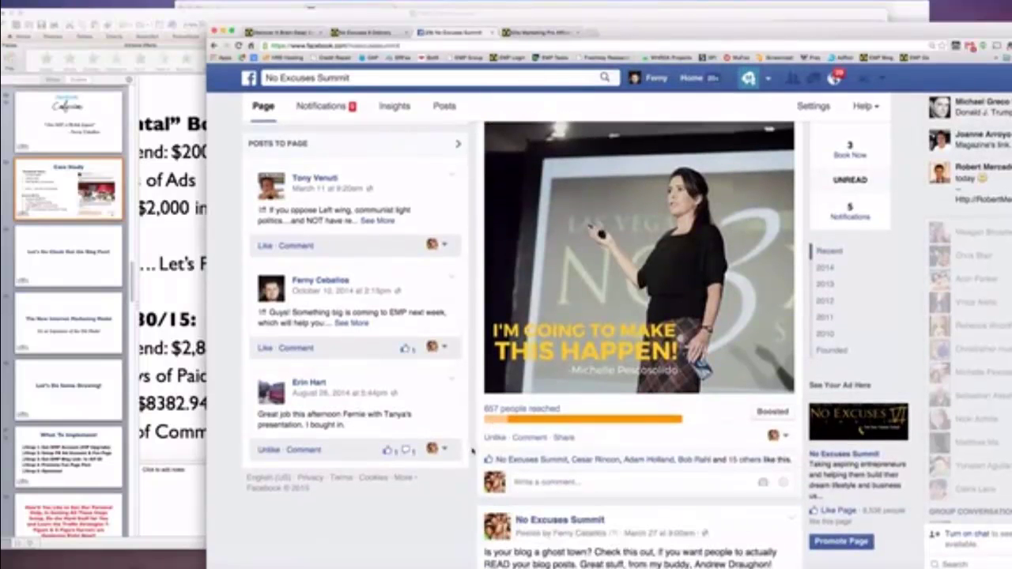
{"action": "scroll", "coordinate": [473, 451], "scroll_direction": "down", "scroll_amount": 15}
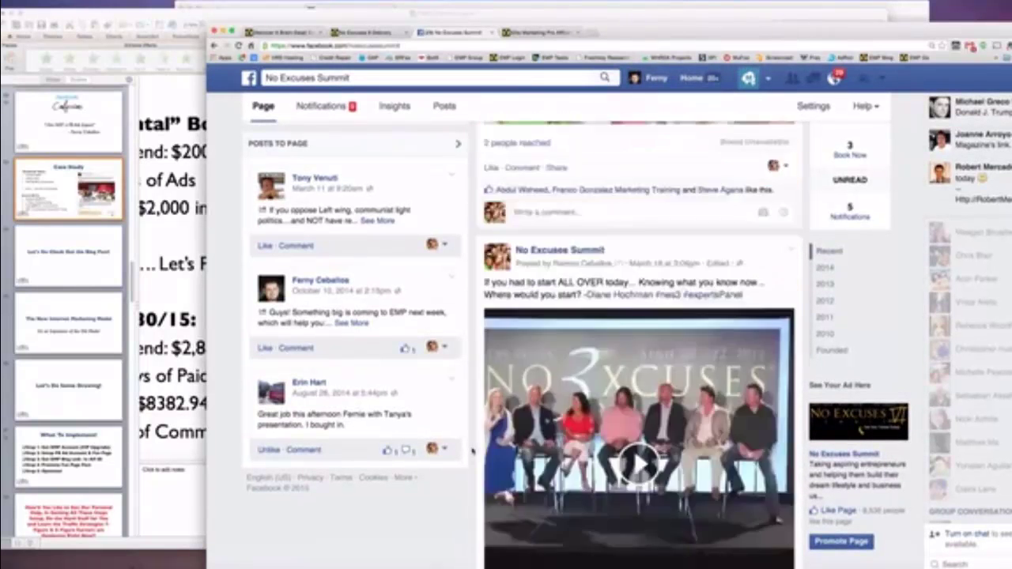
{"action": "scroll", "coordinate": [473, 451], "scroll_direction": "down", "scroll_amount": 10}
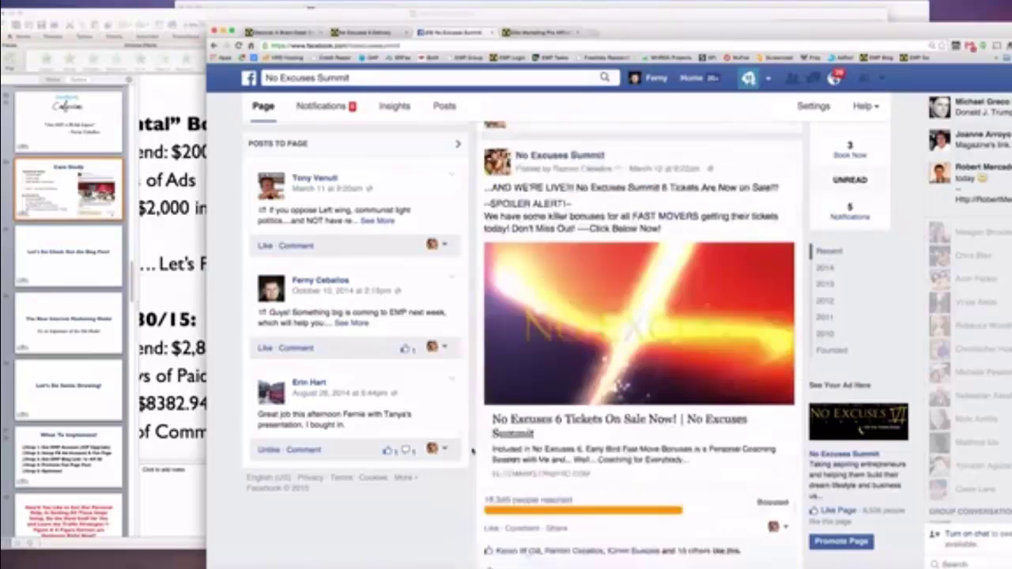
{"action": "scroll", "coordinate": [473, 451], "scroll_direction": "down", "scroll_amount": 5}
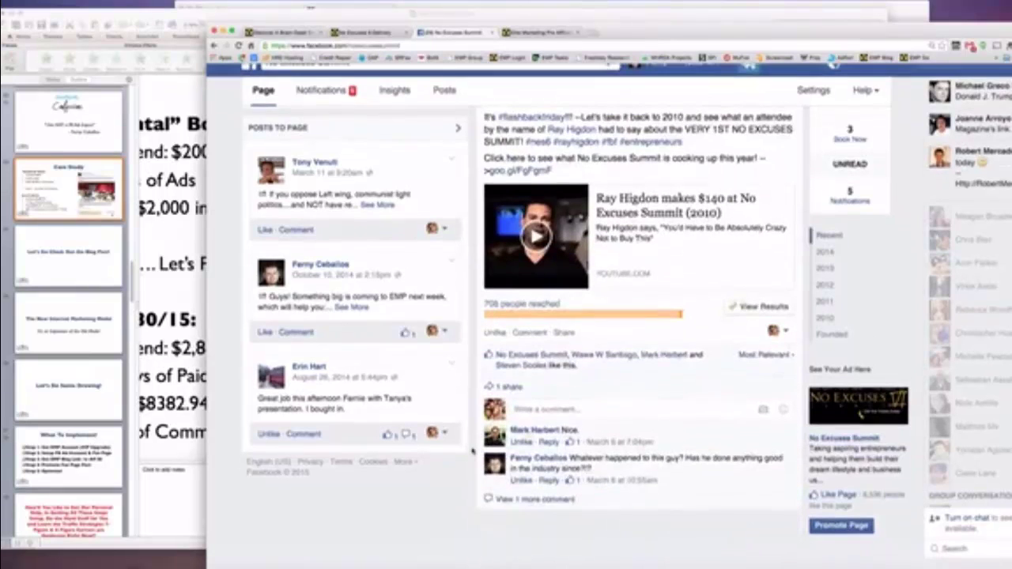
{"action": "scroll", "coordinate": [473, 451], "scroll_direction": "down", "scroll_amount": 10}
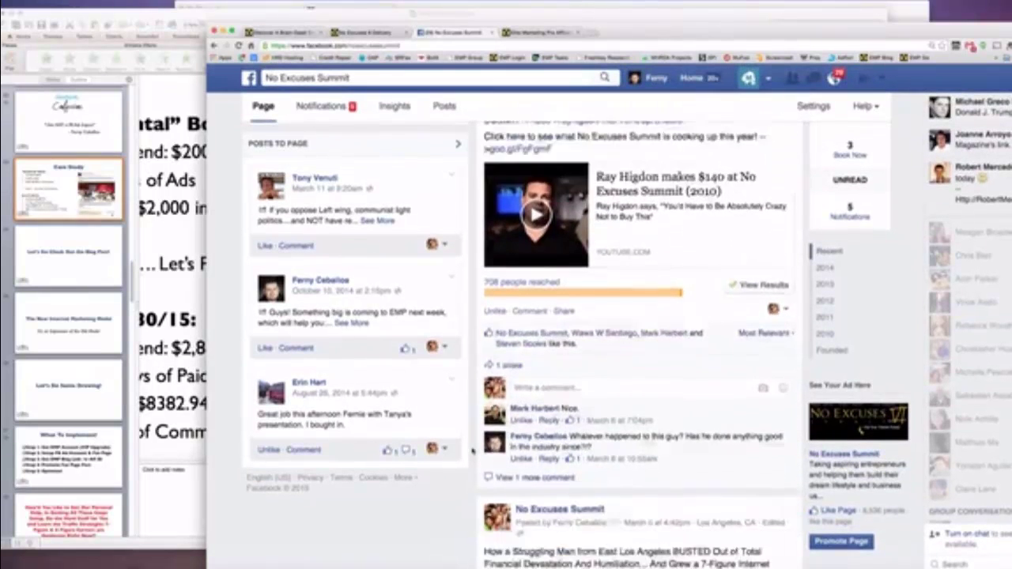
{"action": "scroll", "coordinate": [473, 451], "scroll_direction": "down", "scroll_amount": 5}
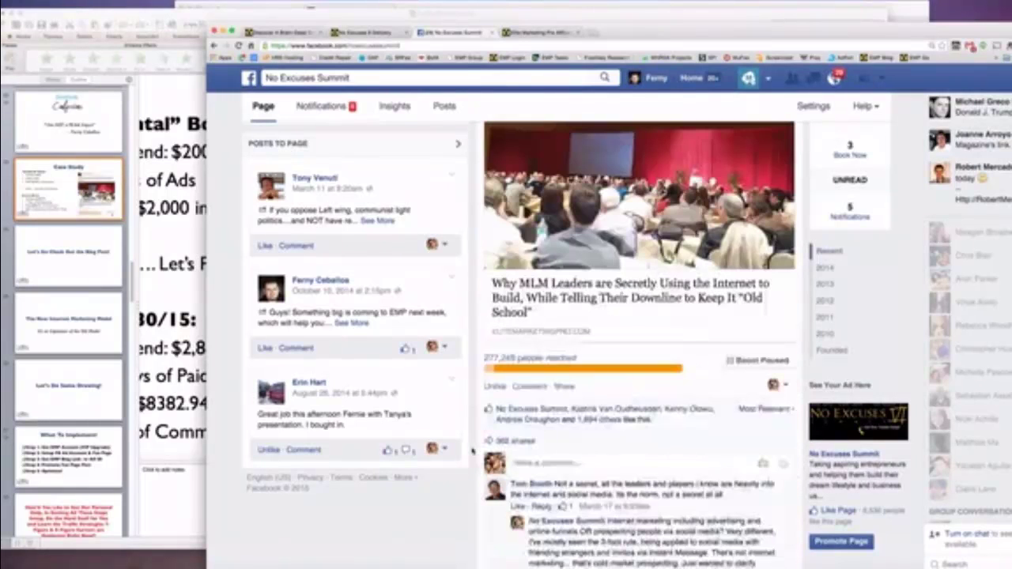
{"action": "scroll", "coordinate": [473, 451], "scroll_direction": "up", "scroll_amount": 3}
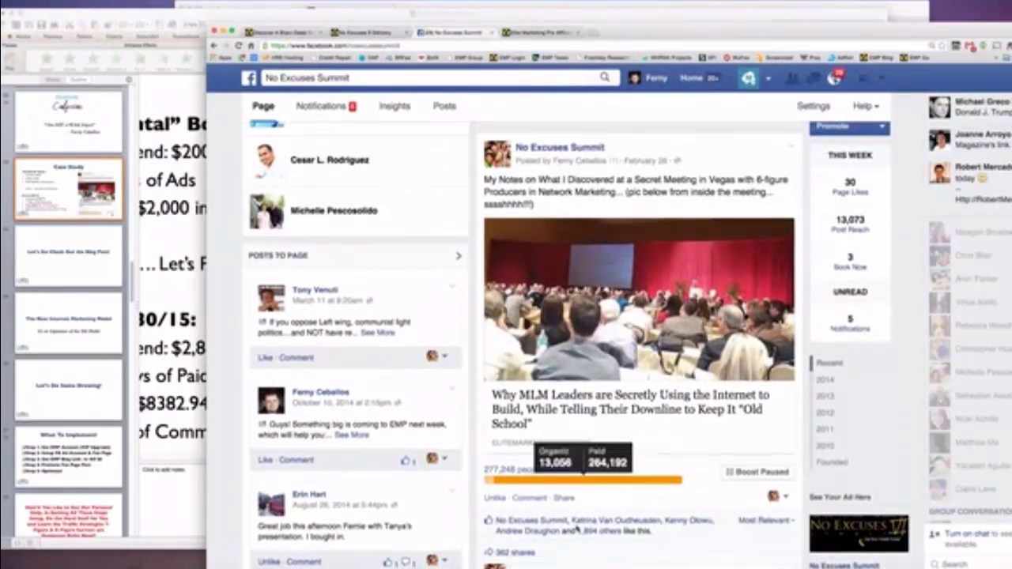
{"action": "mouse_move", "coordinate": [546, 482]}
Leave the fan page without finishing the post, and open Ads Manager from the home feed.
{"action": "scroll", "coordinate": [906, 295], "scroll_direction": "up", "scroll_amount": 3}
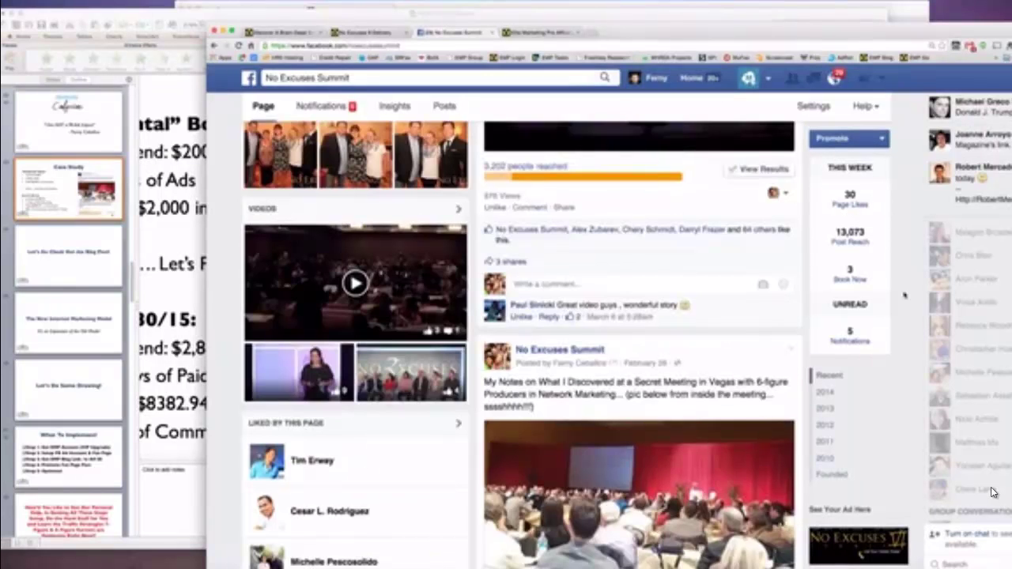
{"action": "scroll", "coordinate": [906, 295], "scroll_direction": "up", "scroll_amount": 5}
{"action": "scroll", "coordinate": [905, 295], "scroll_direction": "up", "scroll_amount": 6}
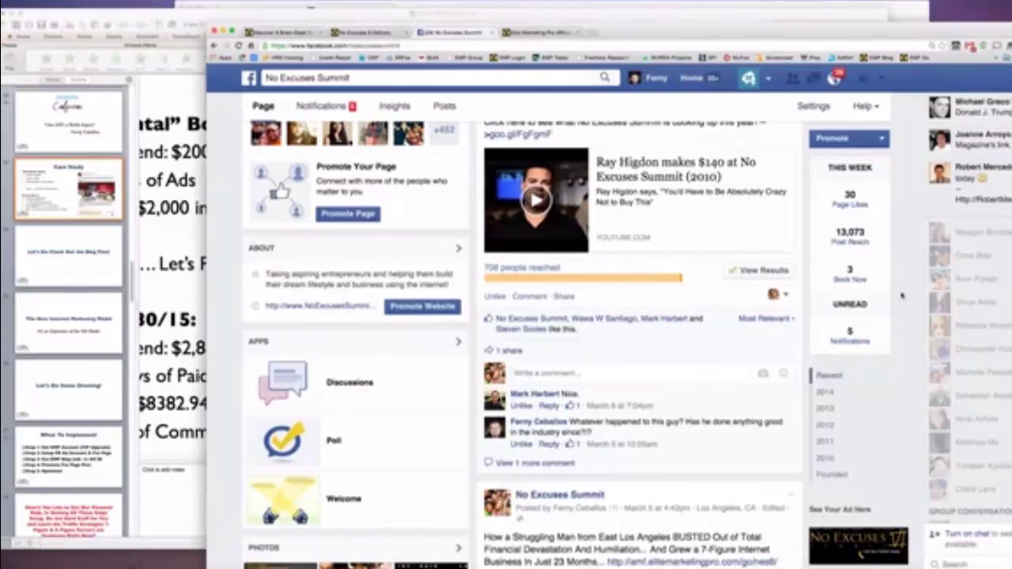
{"action": "scroll", "coordinate": [904, 295], "scroll_direction": "up", "scroll_amount": 5}
{"action": "scroll", "coordinate": [902, 295], "scroll_direction": "up", "scroll_amount": 10}
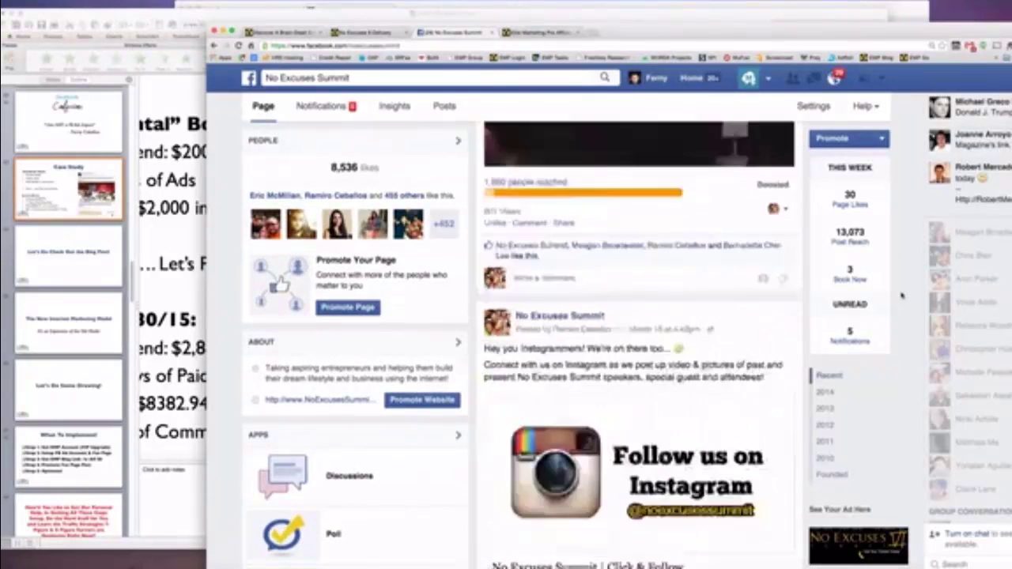
{"action": "scroll", "coordinate": [902, 295], "scroll_direction": "up", "scroll_amount": 10}
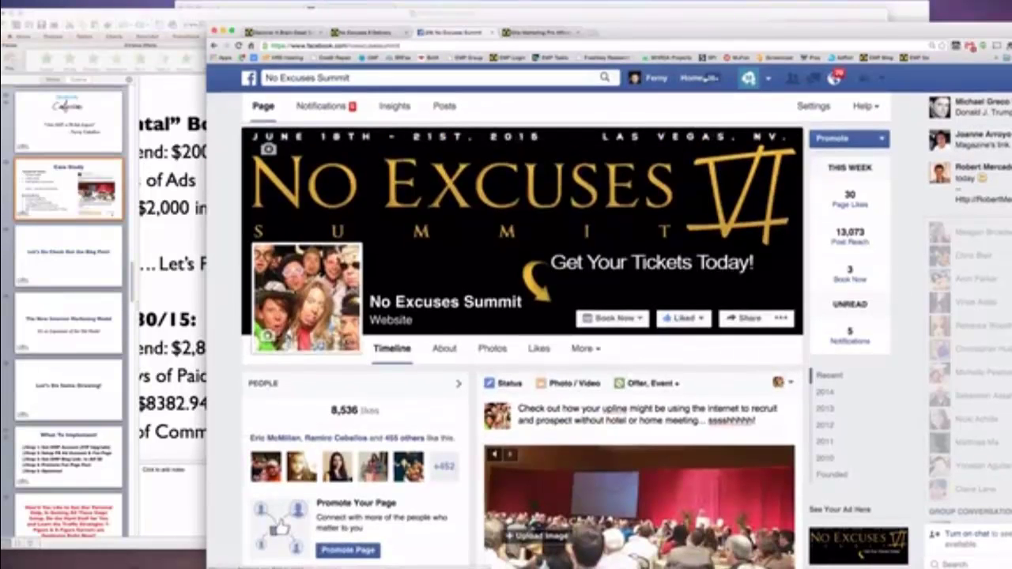
{"action": "left_click", "coordinate": [695, 78]}
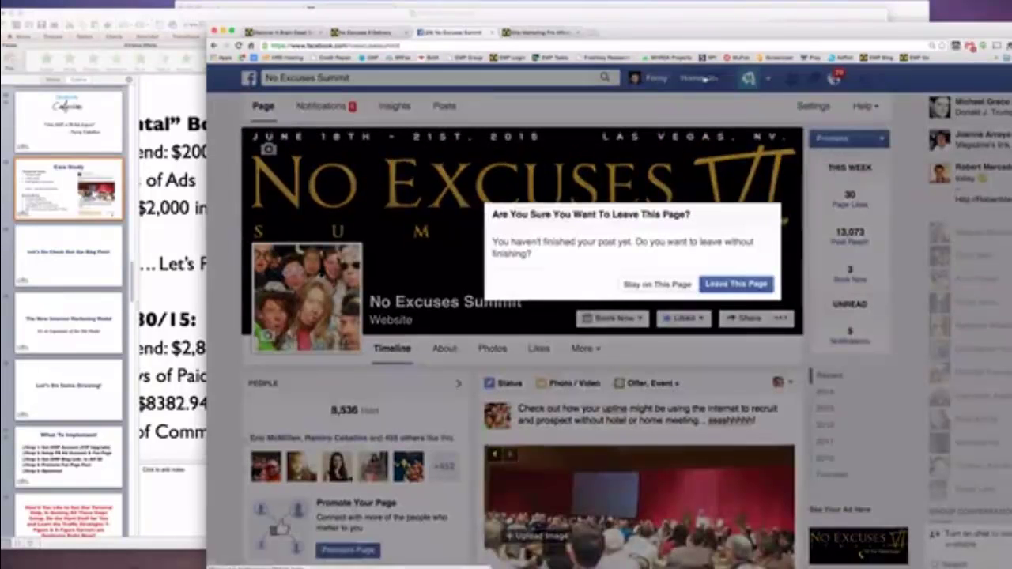
{"action": "left_click", "coordinate": [714, 284]}
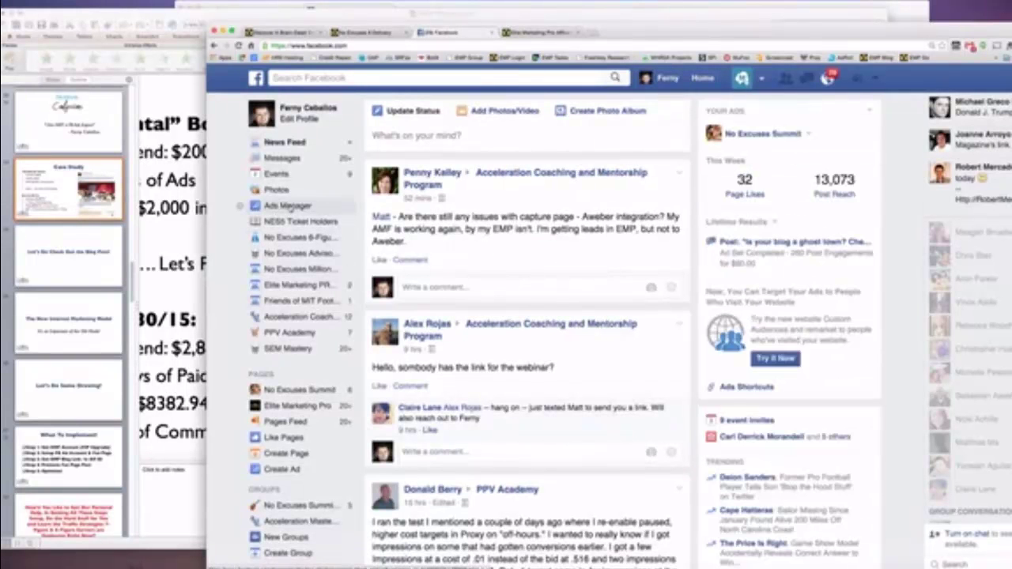
{"action": "left_click", "coordinate": [288, 206]}
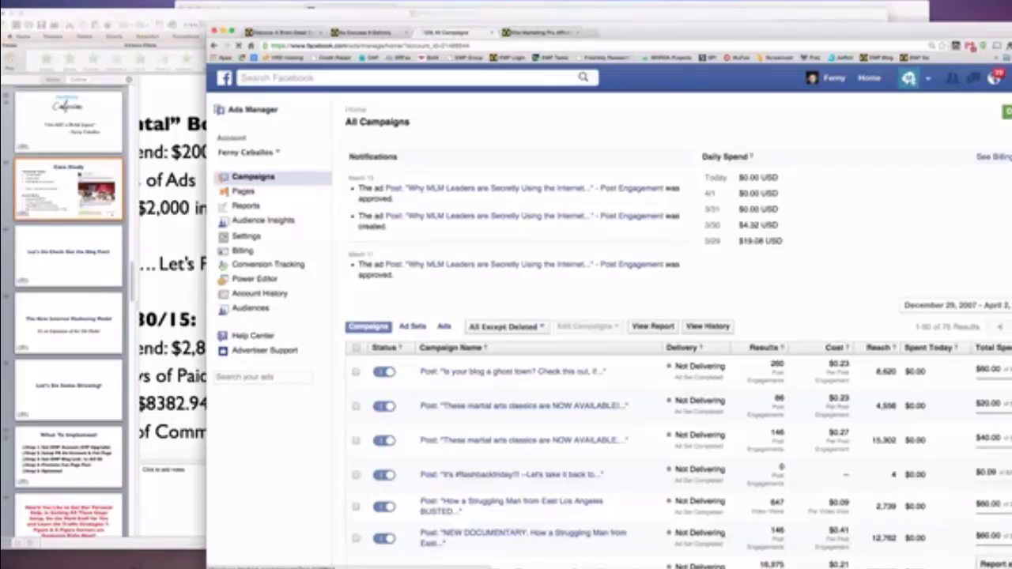
Start a new ad campaign with the "Boost your posts" objective, and look through the pages available for it without choosing one.
{"action": "left_click", "coordinate": [1006, 111]}
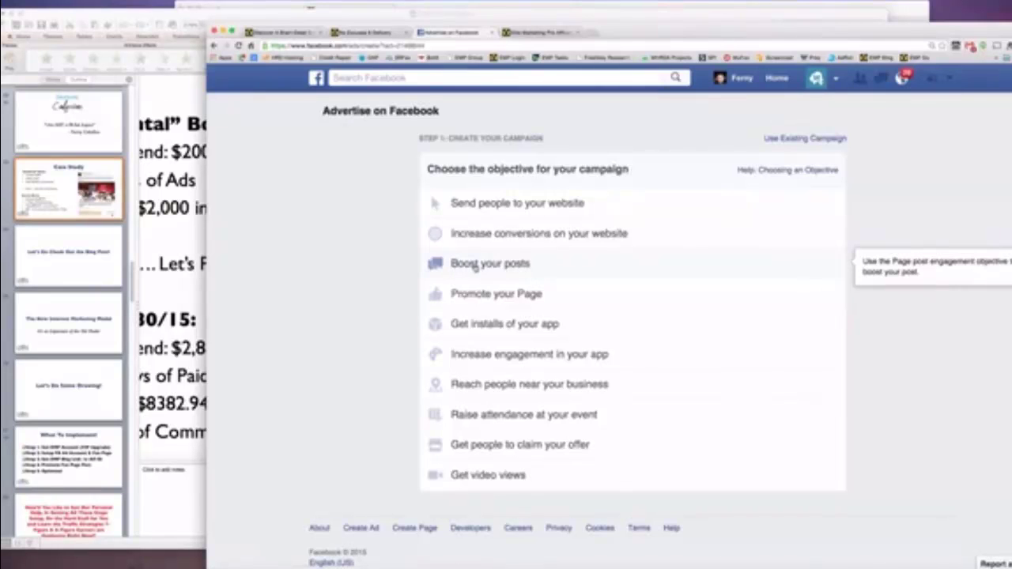
{"action": "left_click", "coordinate": [475, 267]}
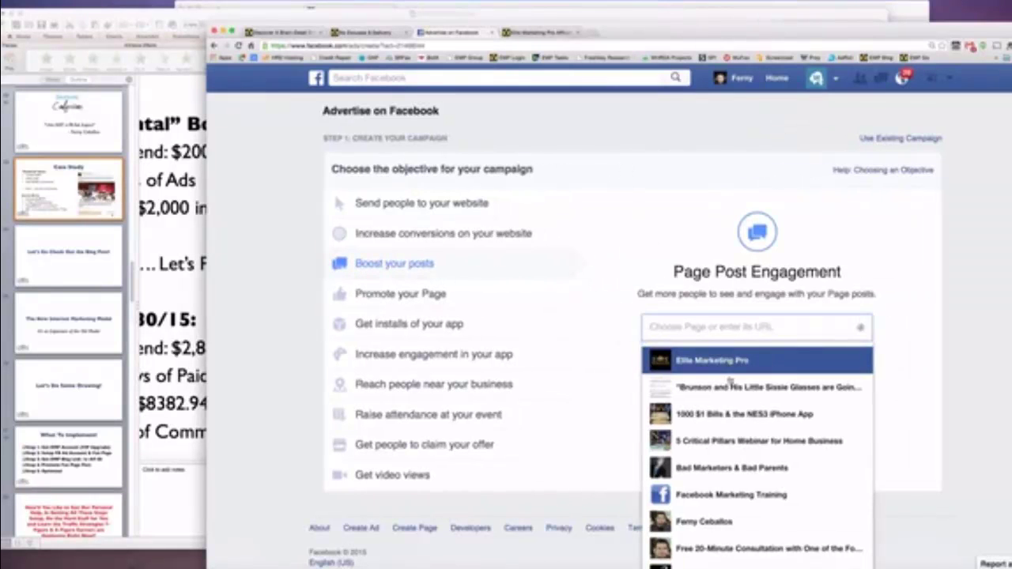
{"action": "scroll", "coordinate": [736, 399], "scroll_direction": "down", "scroll_amount": 2}
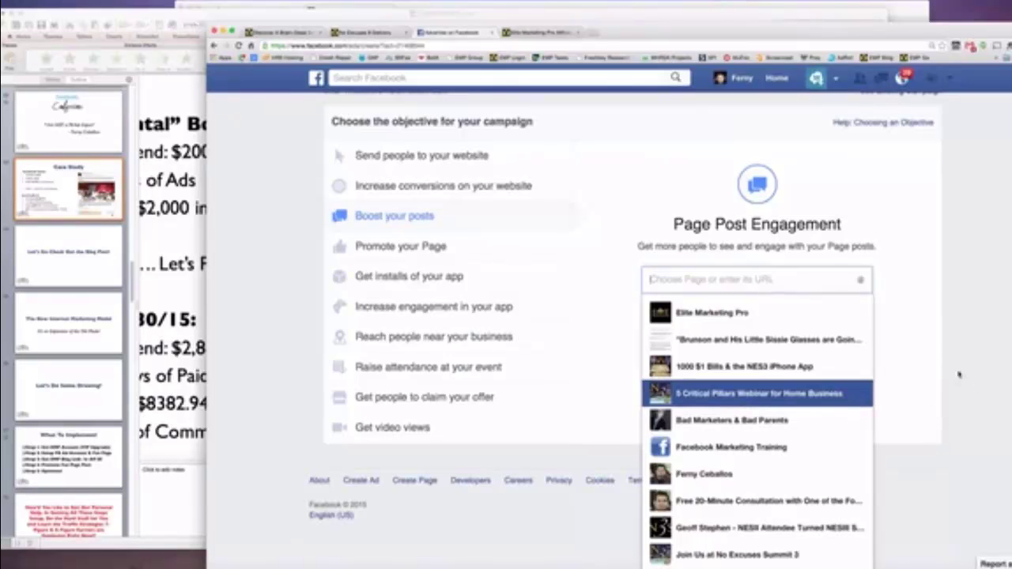
{"action": "left_click", "coordinate": [933, 365]}
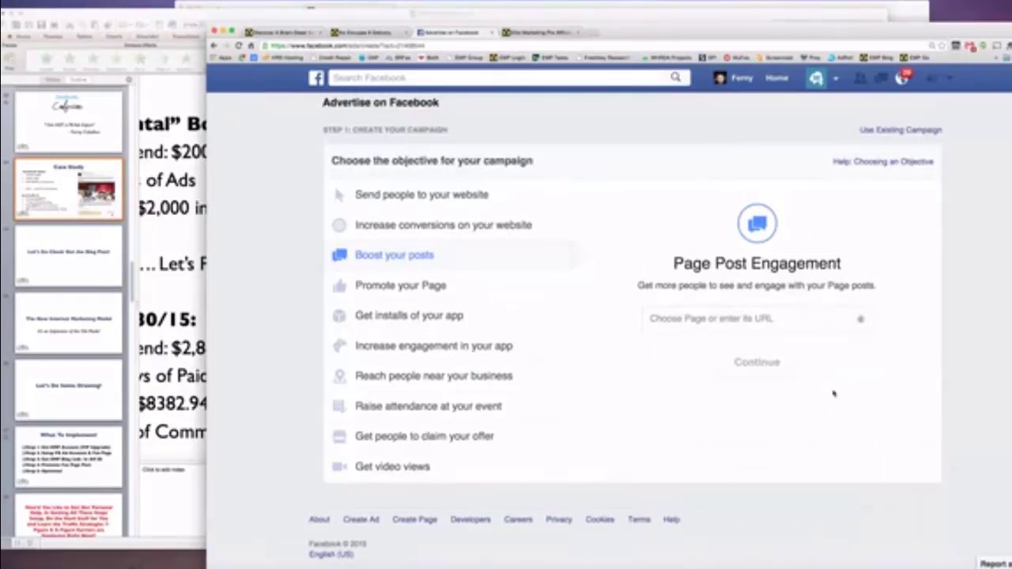